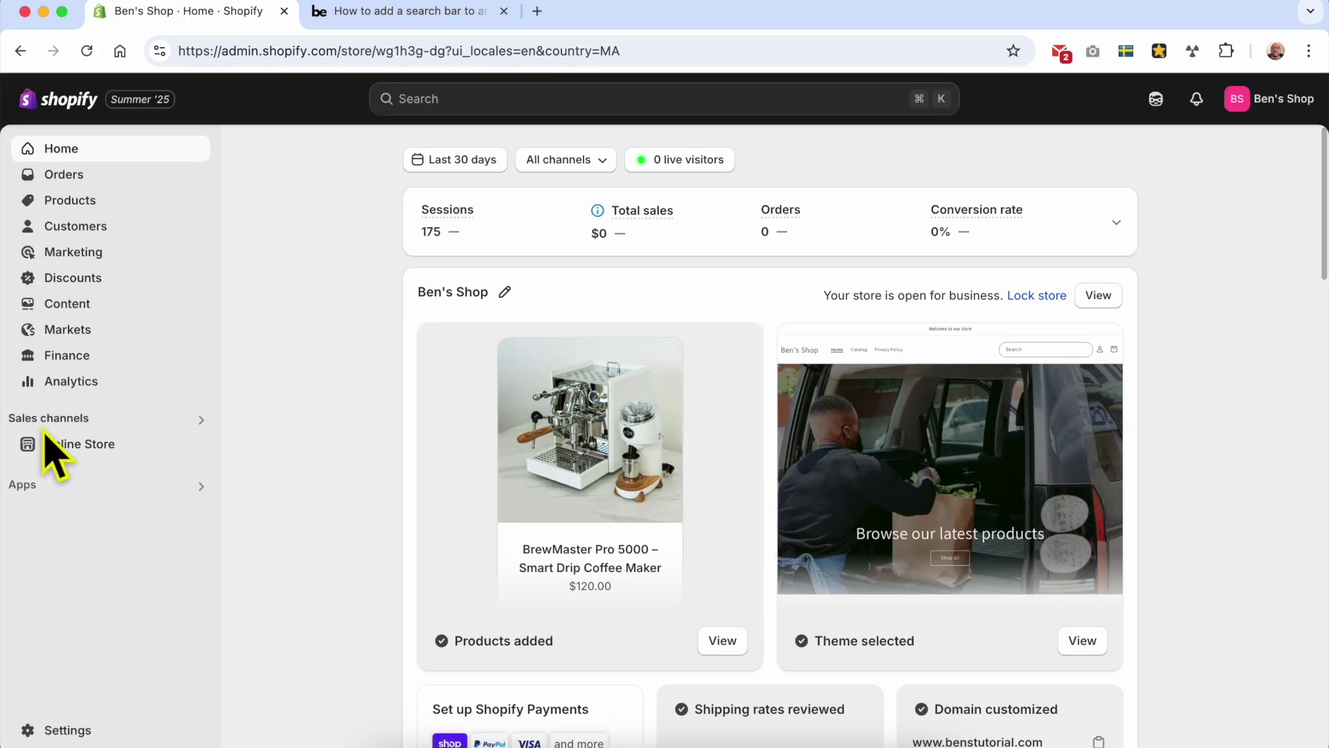
Open the theme editor for the store's current Dawn theme
{"action": "left_click", "coordinate": [83, 445]}
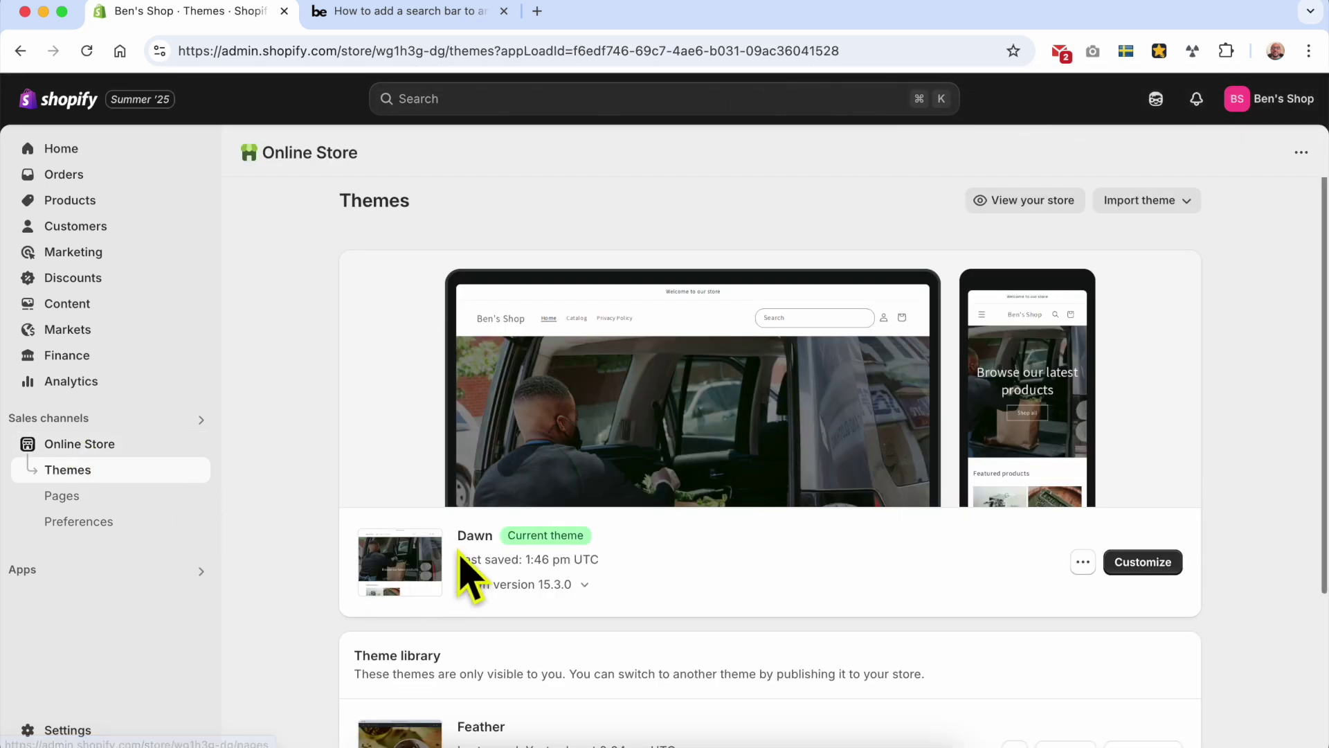
{"action": "double_click", "coordinate": [472, 539]}
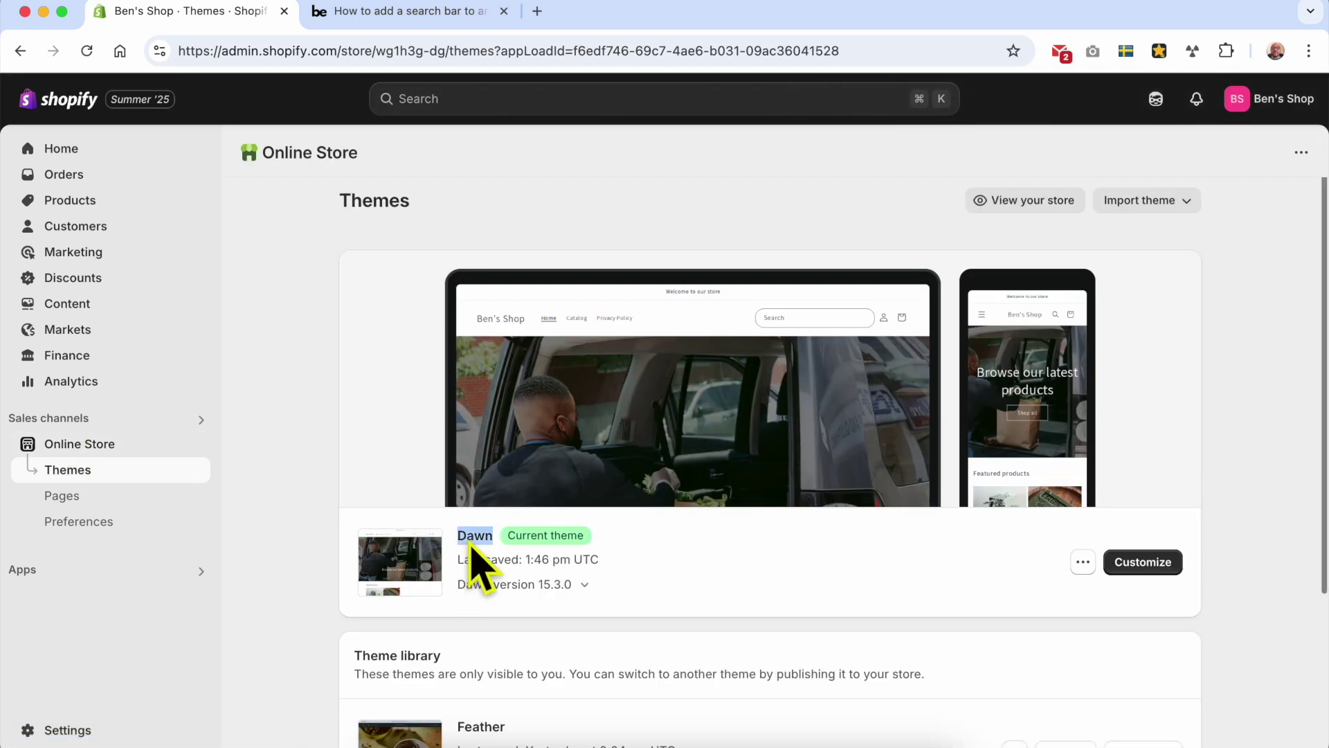
{"action": "left_click", "coordinate": [1136, 564]}
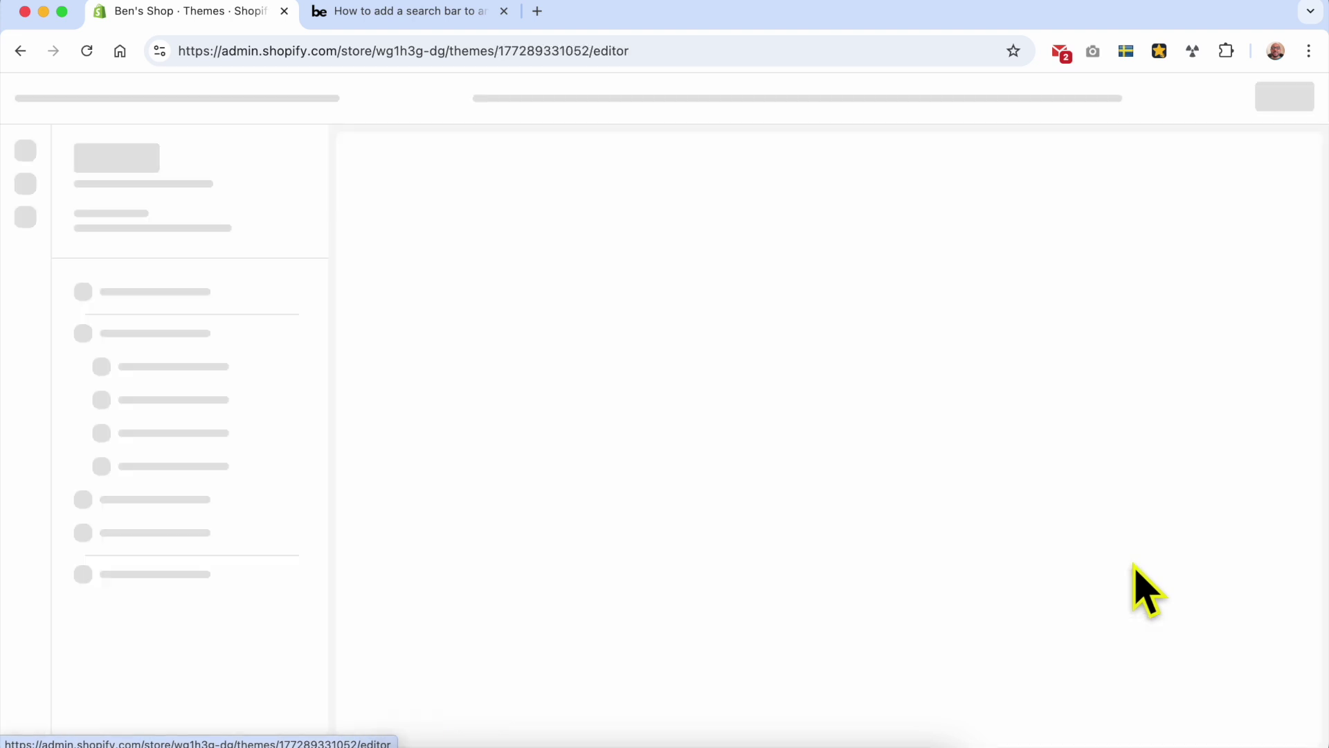
Add a Custom Liquid section between the image banner and the featured collection on the home page, and select it
{"action": "scroll", "coordinate": [915, 535], "scroll_direction": "down", "scroll_amount": 3}
{"action": "scroll", "coordinate": [920, 554], "scroll_direction": "down", "scroll_amount": 10}
{"action": "scroll", "coordinate": [896, 543], "scroll_direction": "up", "scroll_amount": 6}
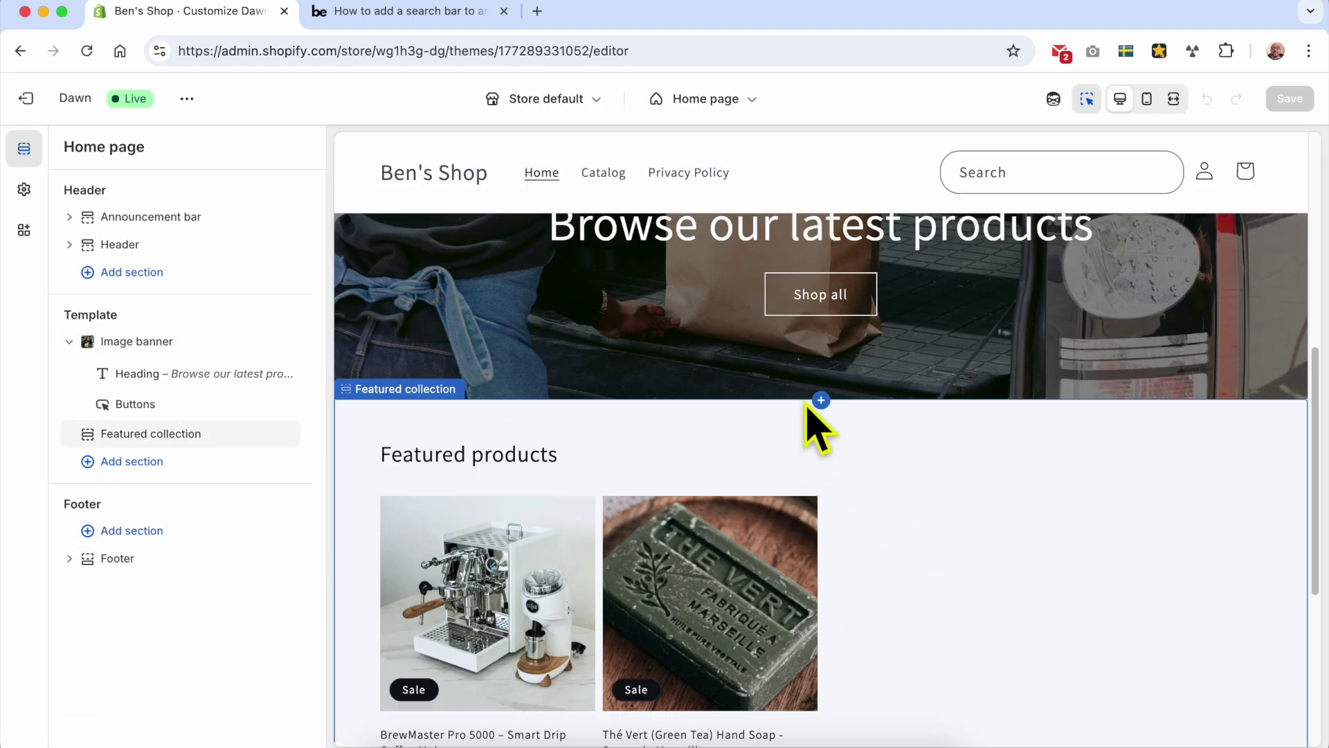
{"action": "scroll", "coordinate": [703, 475], "scroll_direction": "up", "scroll_amount": 1}
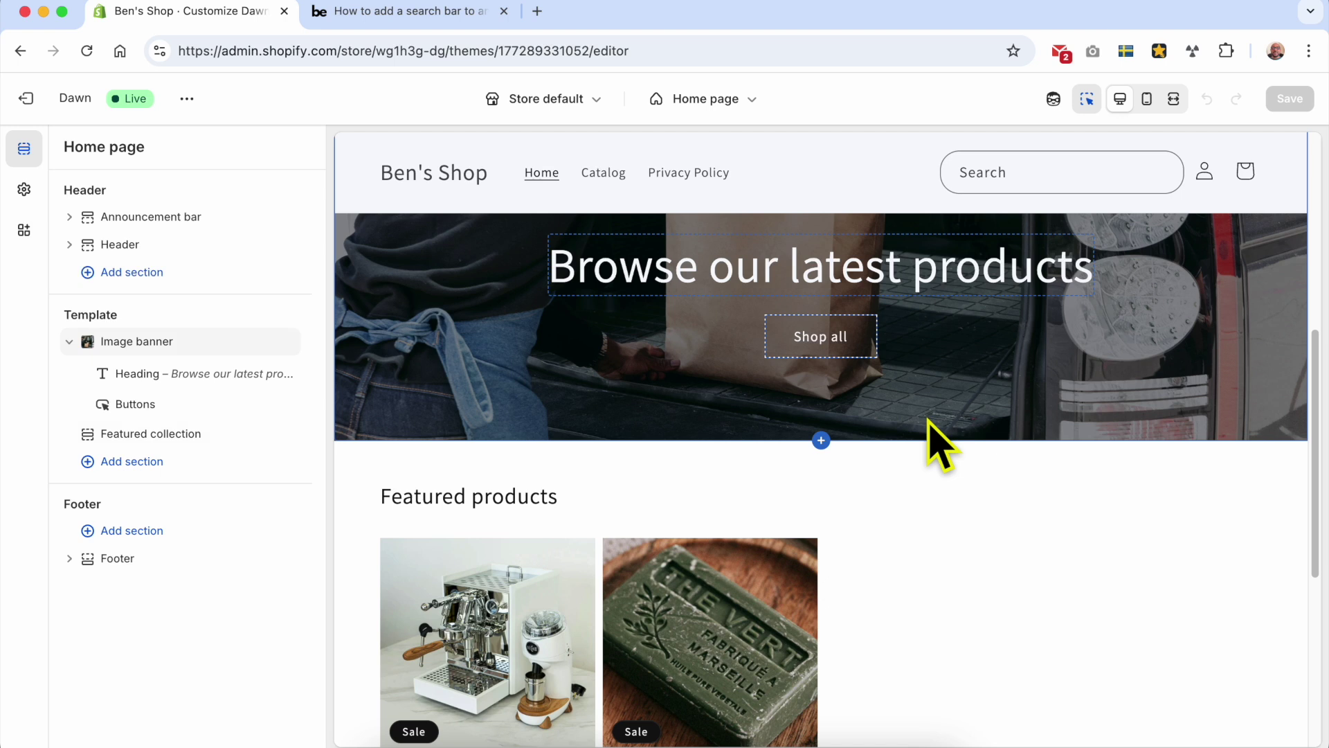
{"action": "left_click", "coordinate": [822, 440]}
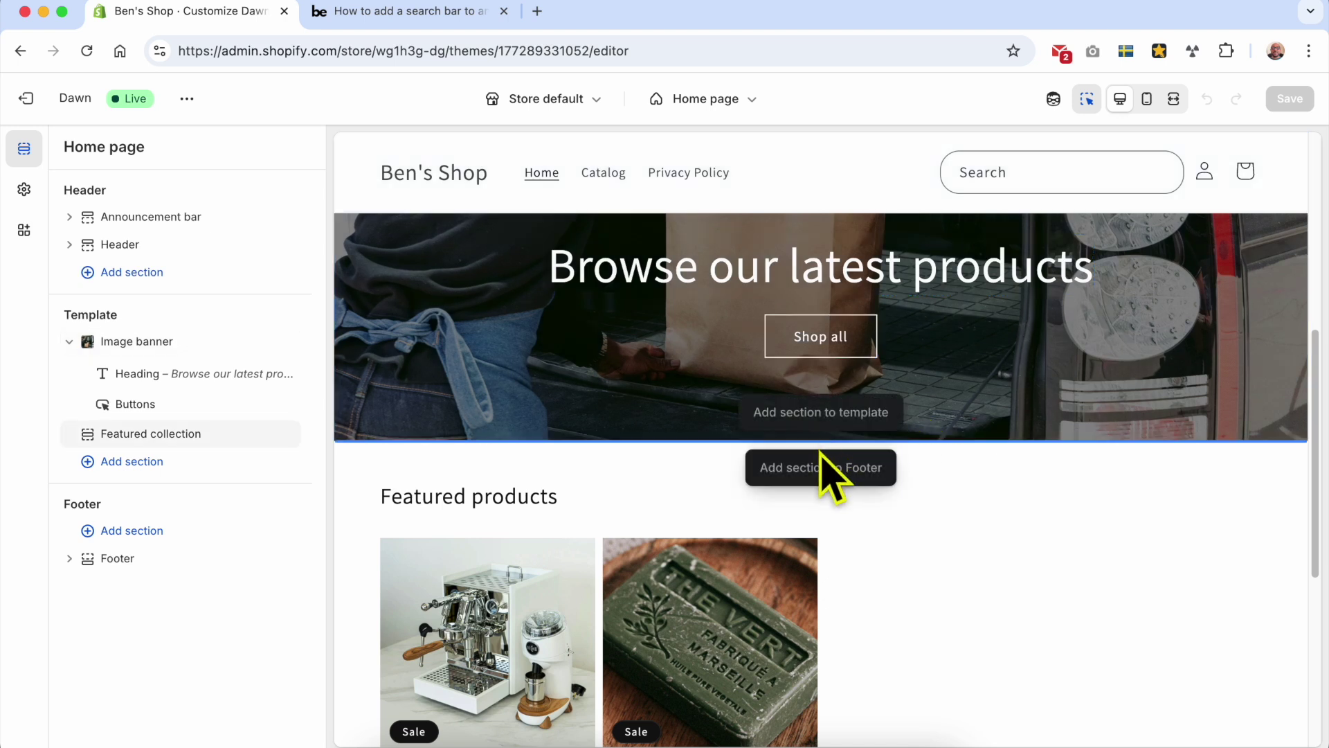
{"action": "left_click", "coordinate": [954, 435]}
{"action": "left_click", "coordinate": [865, 481]}
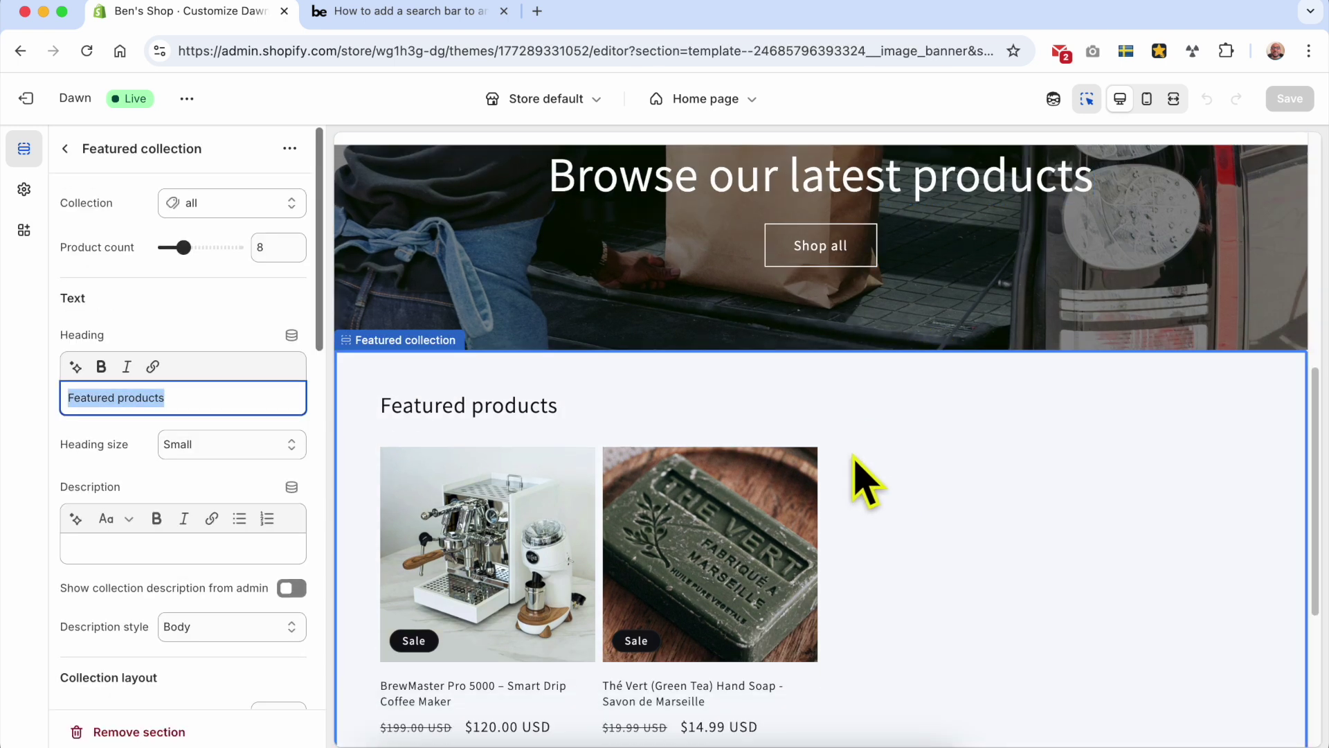
{"action": "left_click", "coordinate": [821, 221]}
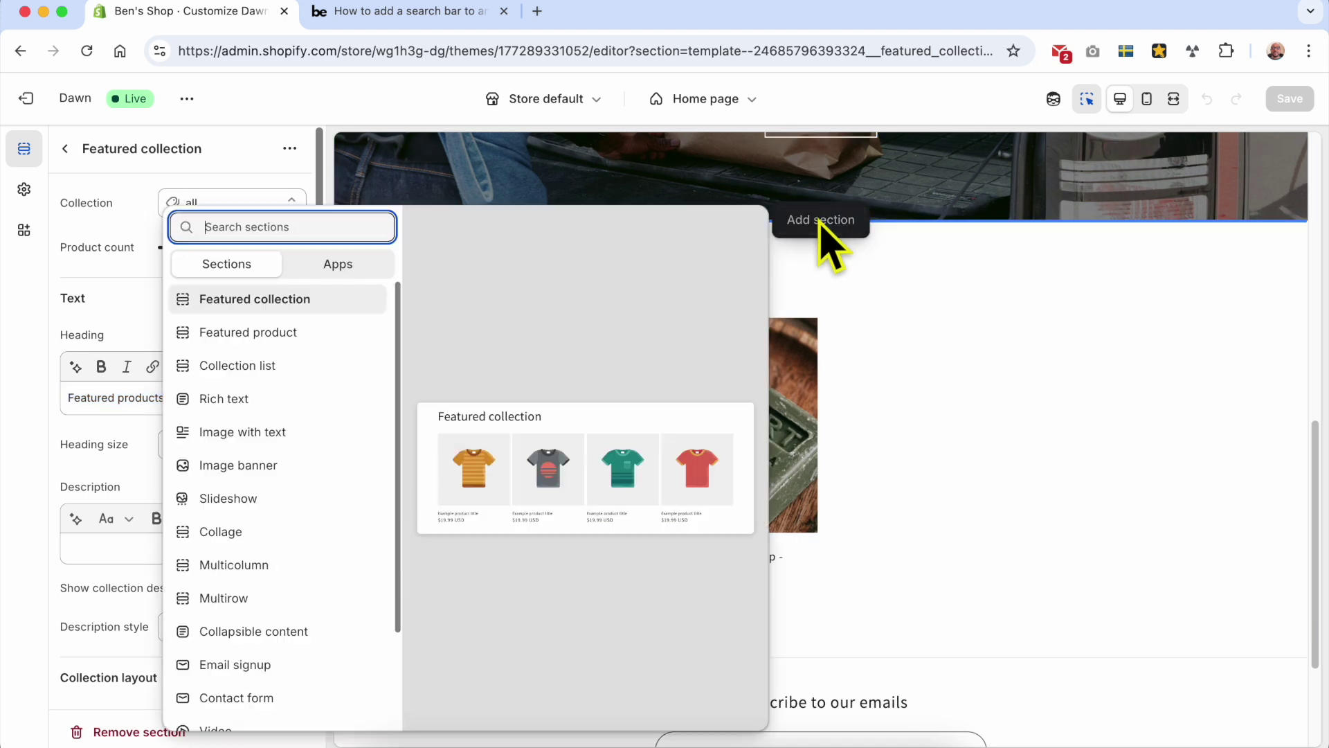
{"action": "scroll", "coordinate": [311, 483], "scroll_direction": "down", "scroll_amount": 3}
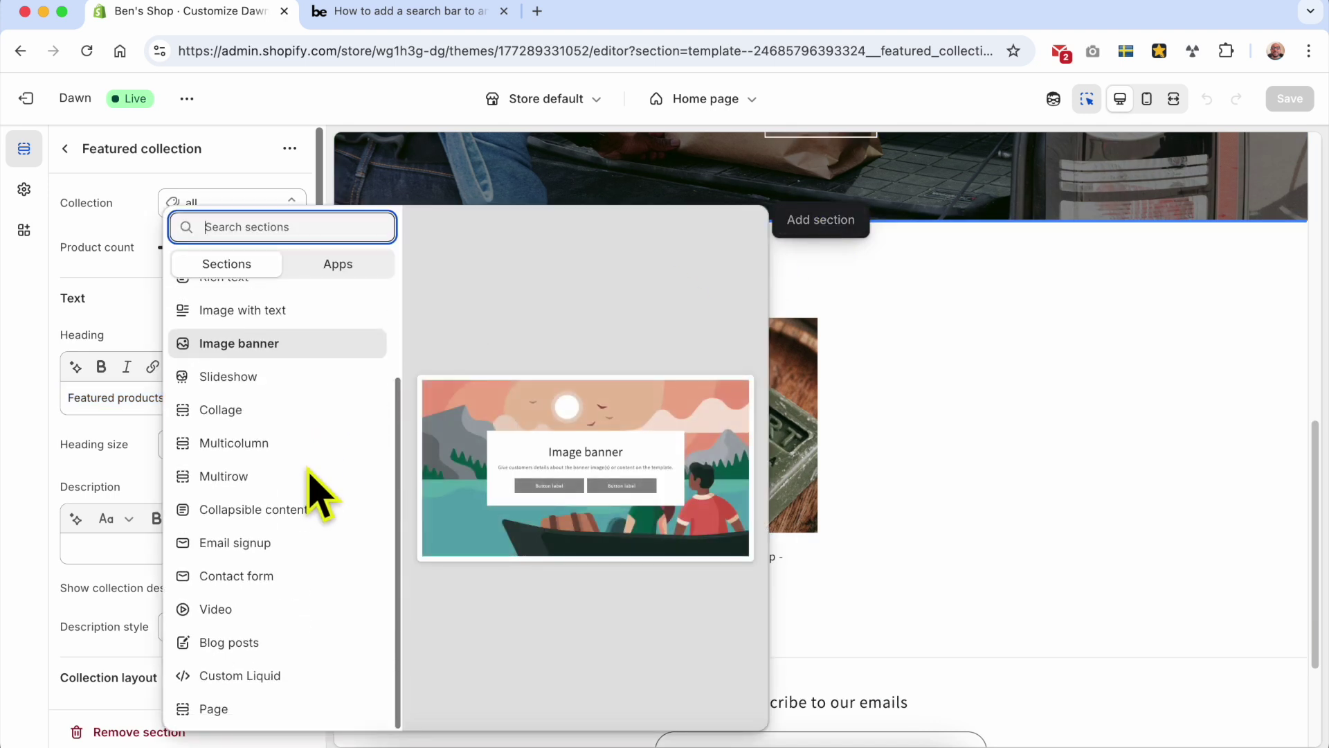
{"action": "left_click", "coordinate": [290, 679]}
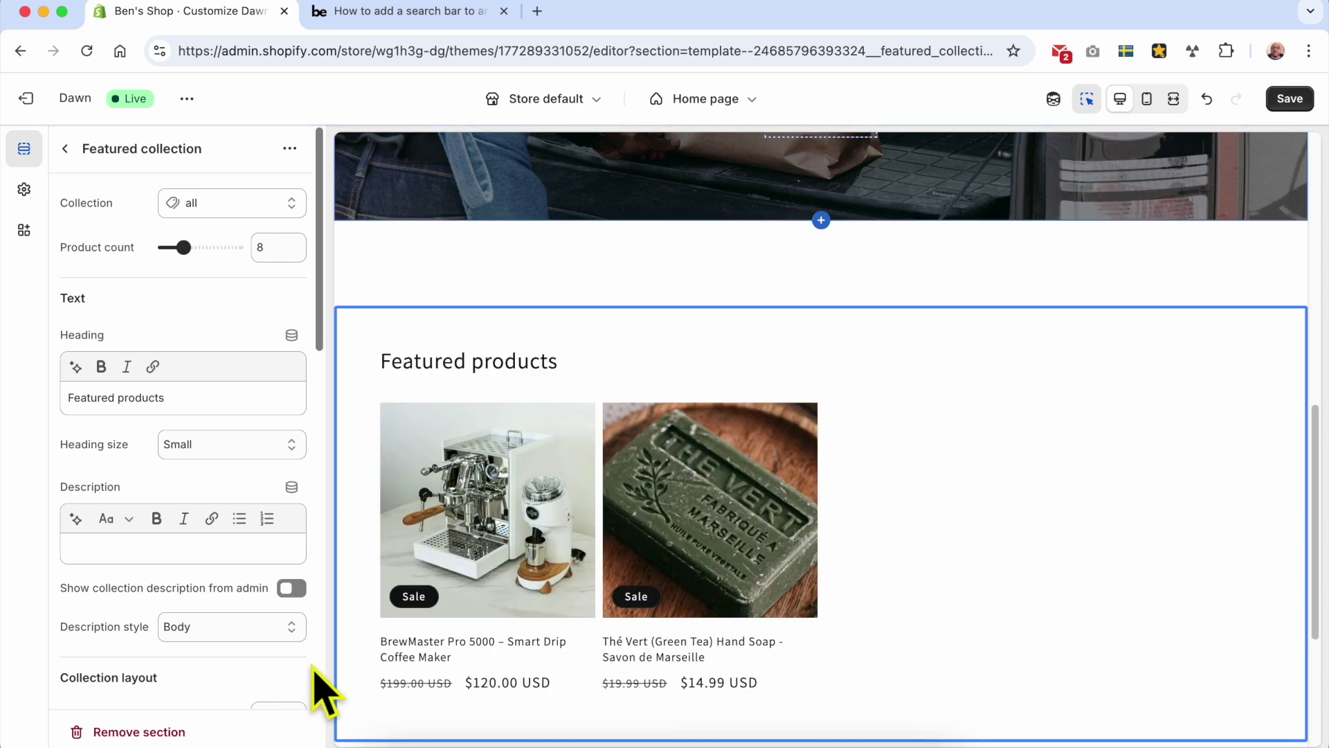
{"action": "left_click", "coordinate": [552, 264]}
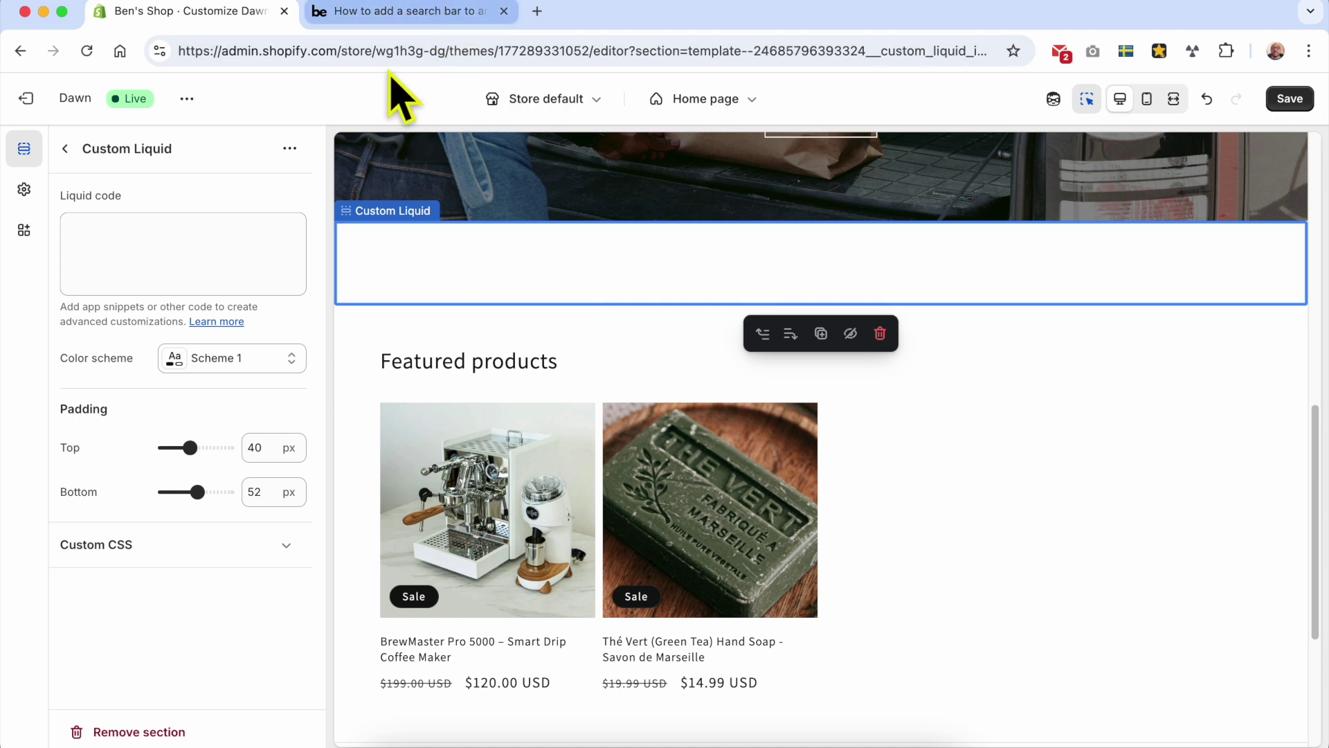
Switch to the article on adding a search bar to a Shopify section and copy its entire code block
{"action": "left_click", "coordinate": [389, 20]}
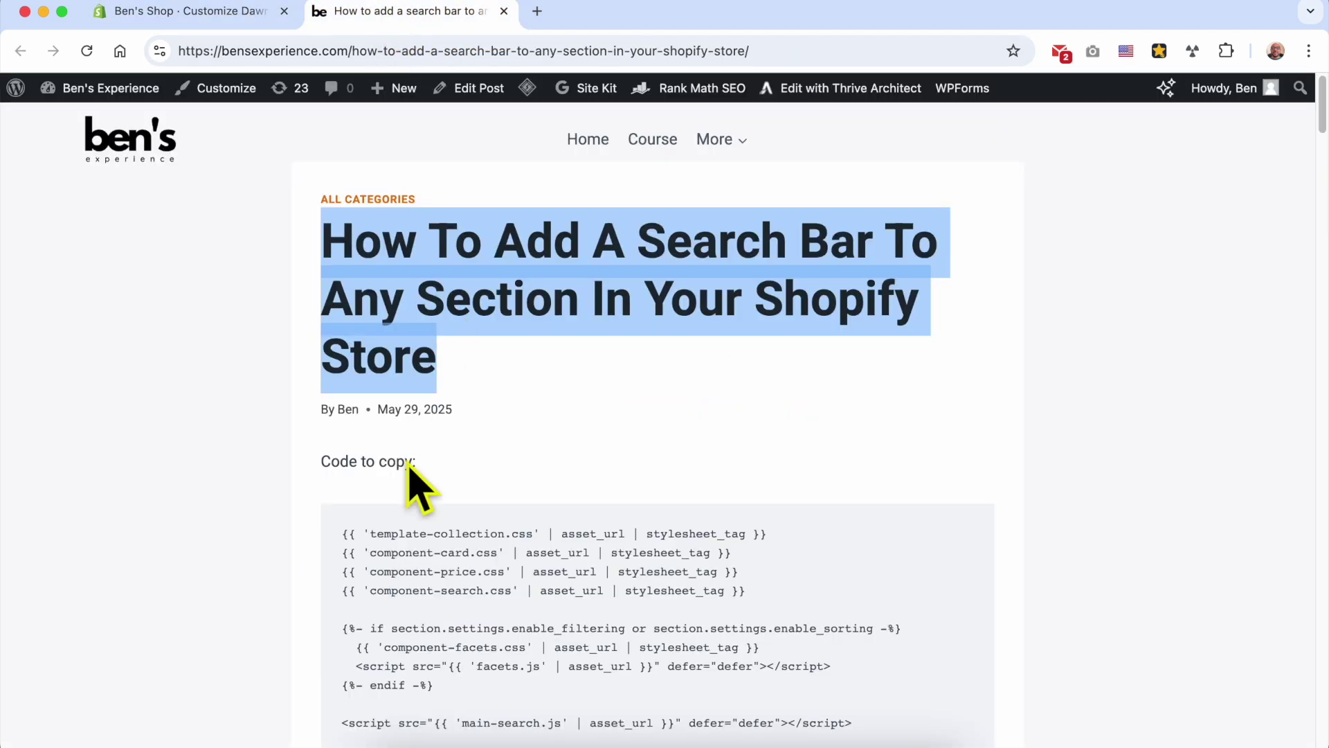
{"action": "triple_click", "coordinate": [406, 533]}
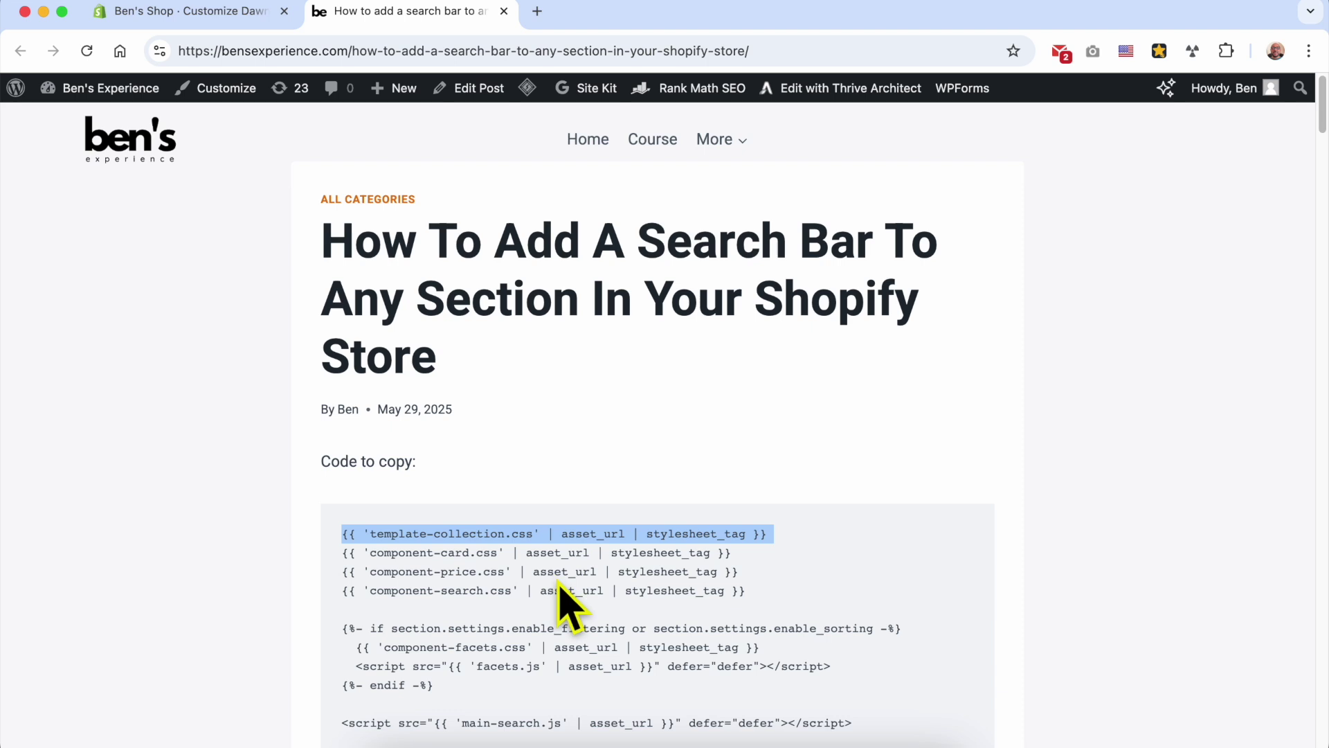
{"action": "scroll", "coordinate": [554, 596], "scroll_direction": "down", "scroll_amount": 15}
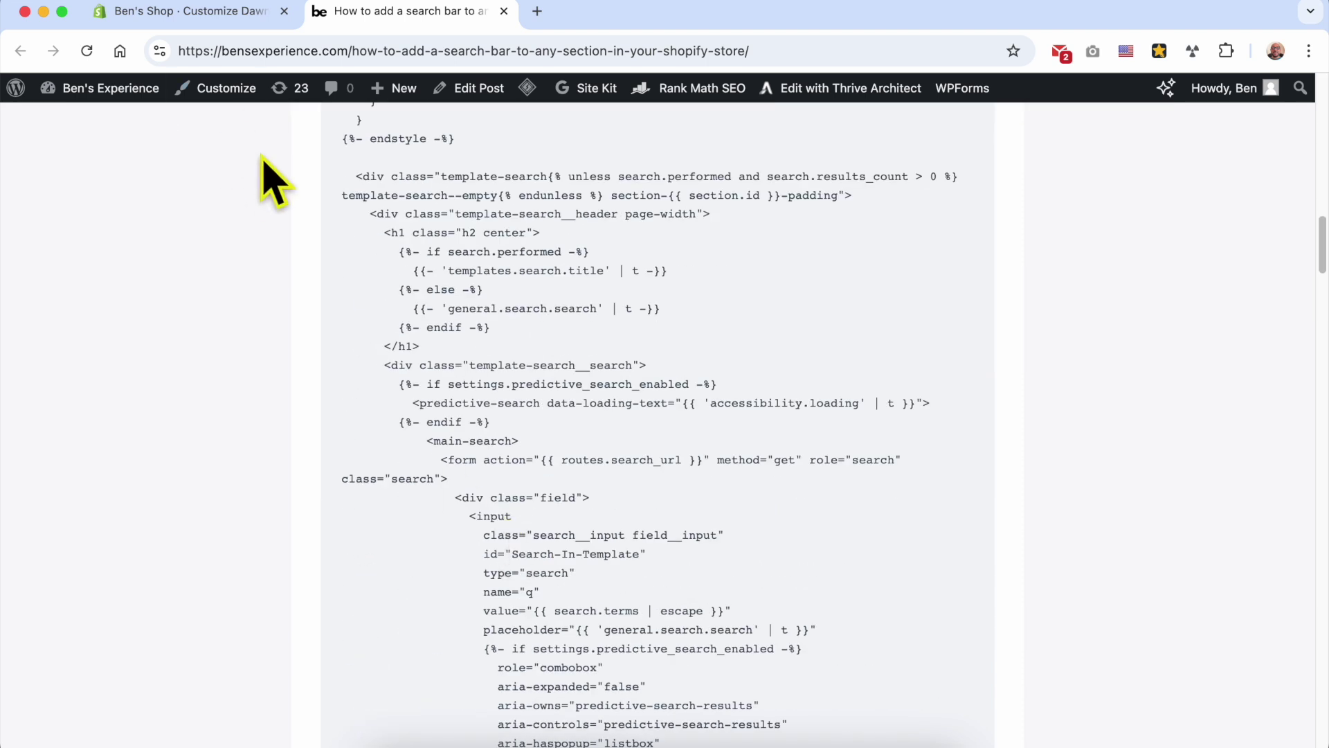
{"action": "scroll", "coordinate": [510, 547], "scroll_direction": "down", "scroll_amount": 20}
{"action": "scroll", "coordinate": [507, 522], "scroll_direction": "down", "scroll_amount": 15}
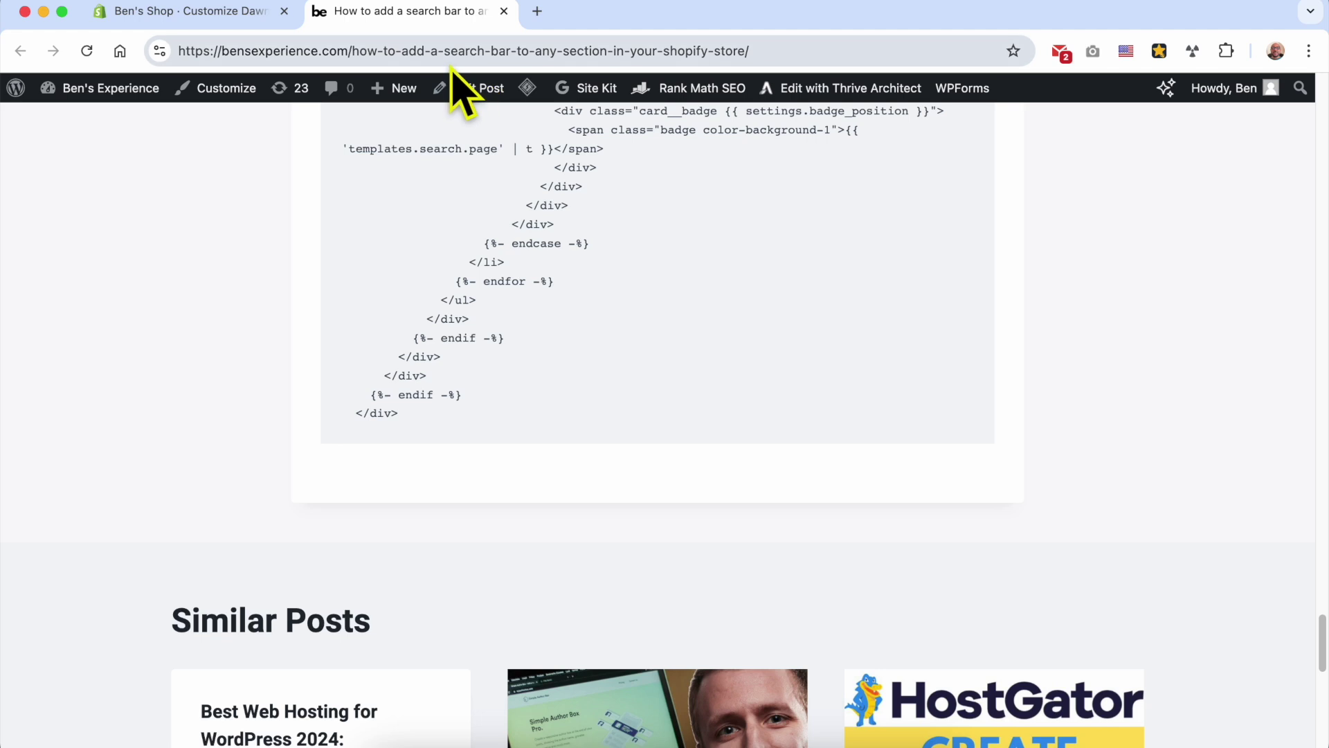
{"action": "left_click", "coordinate": [374, 51]}
{"action": "key", "text": "ctrl+shift+Tab"}
{"action": "left_click", "coordinate": [424, 25]}
{"action": "left_click", "coordinate": [448, 413], "text": "shift"}
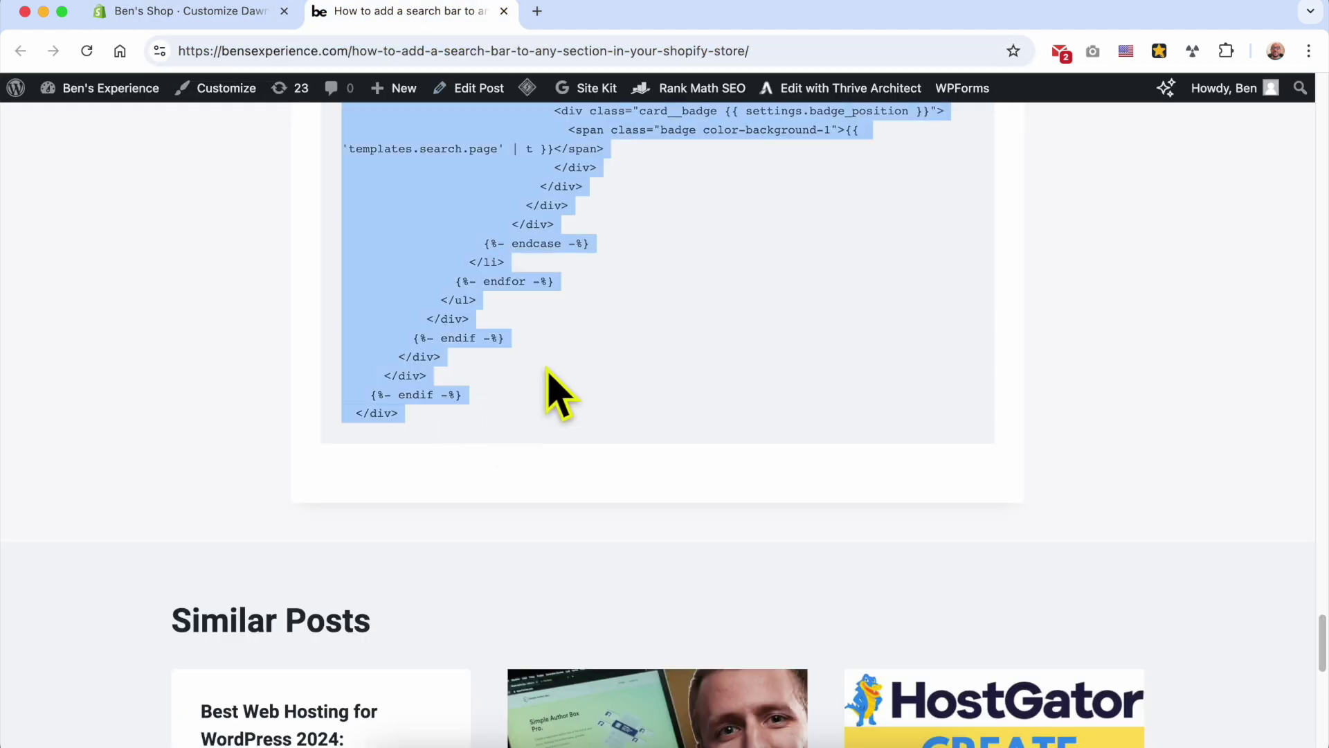
{"action": "scroll", "coordinate": [496, 445], "scroll_direction": "up", "scroll_amount": 15}
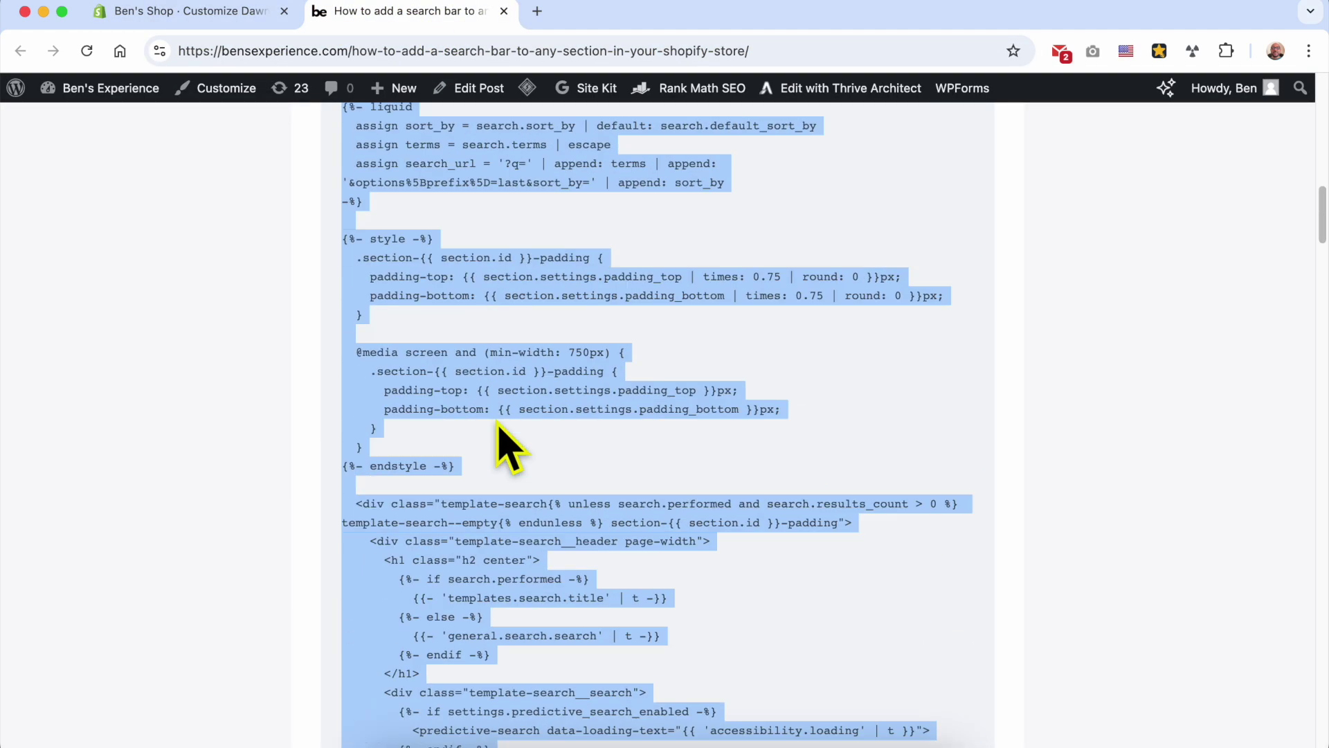
{"action": "scroll", "coordinate": [496, 445], "scroll_direction": "up", "scroll_amount": 10}
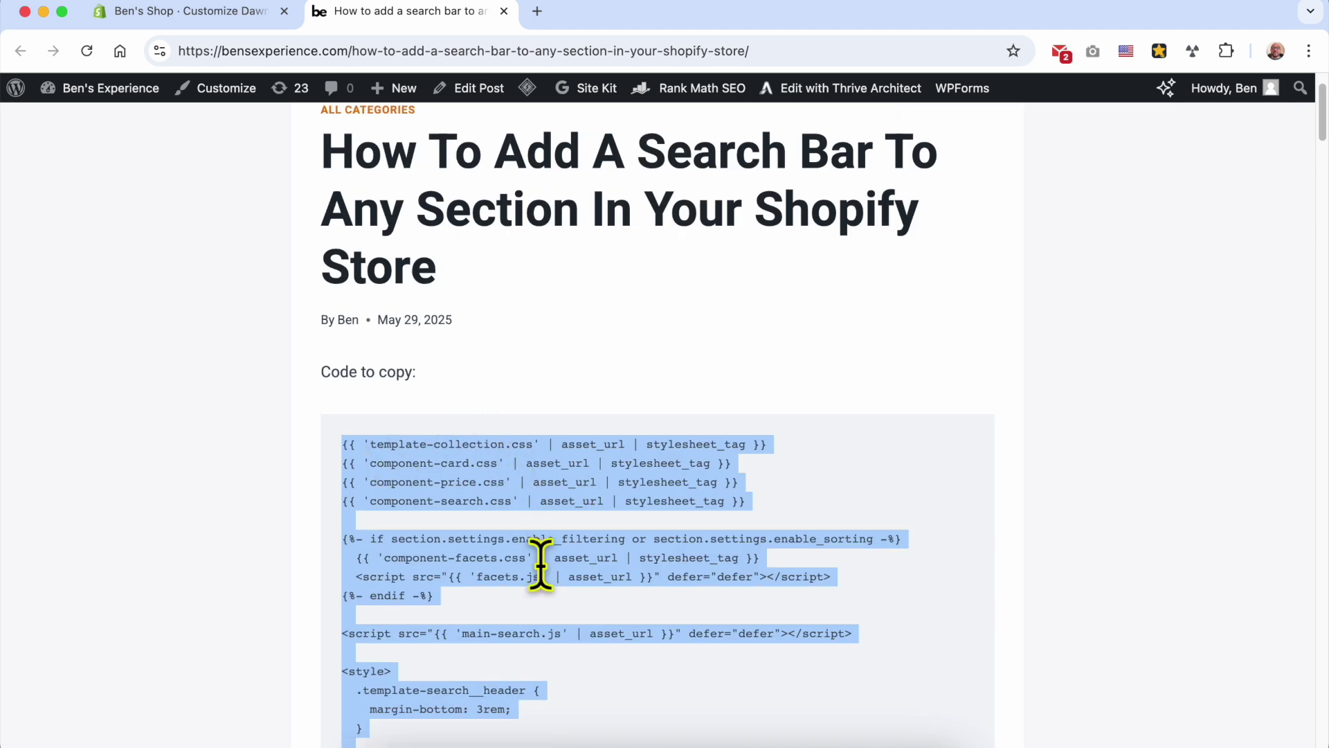
{"action": "right_click", "coordinate": [460, 451]}
{"action": "left_click", "coordinate": [564, 484]}
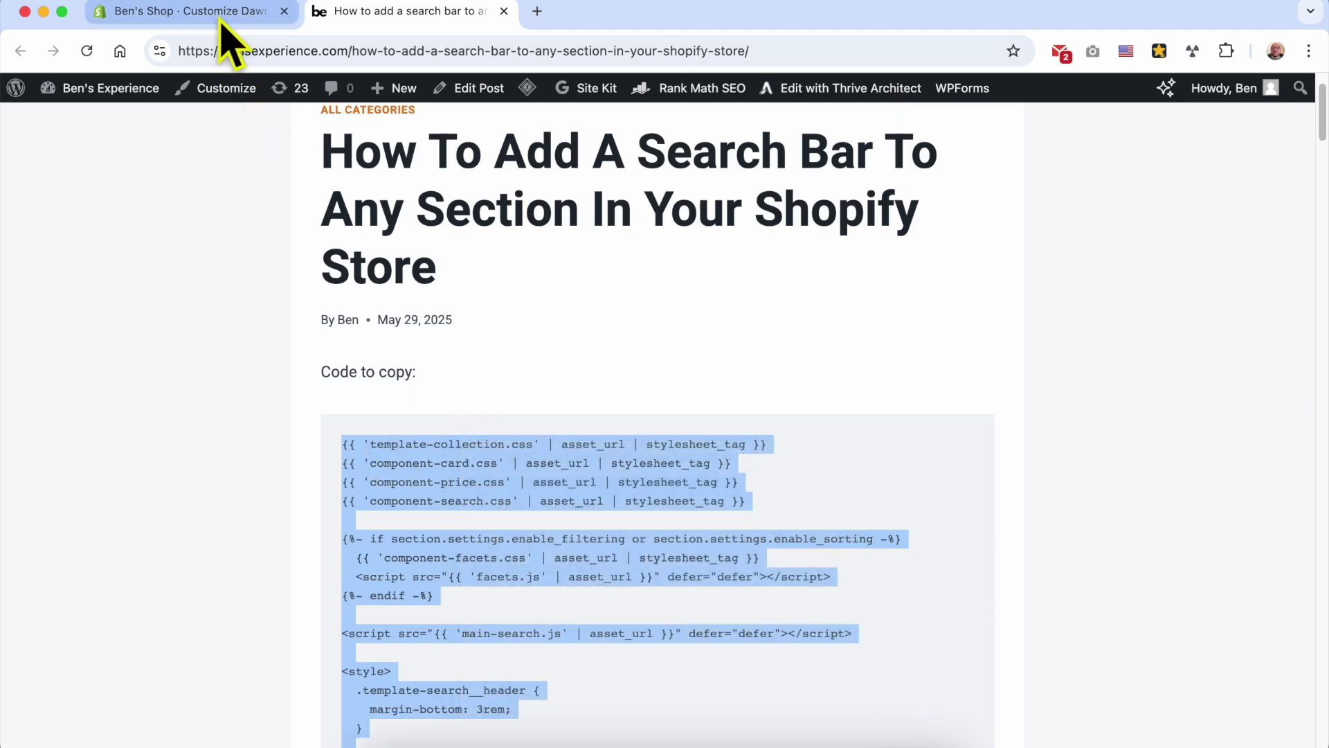
Return to the theme editor, paste the copied code into the Custom Liquid section's Liquid code, and save the theme
{"action": "left_click", "coordinate": [218, 13]}
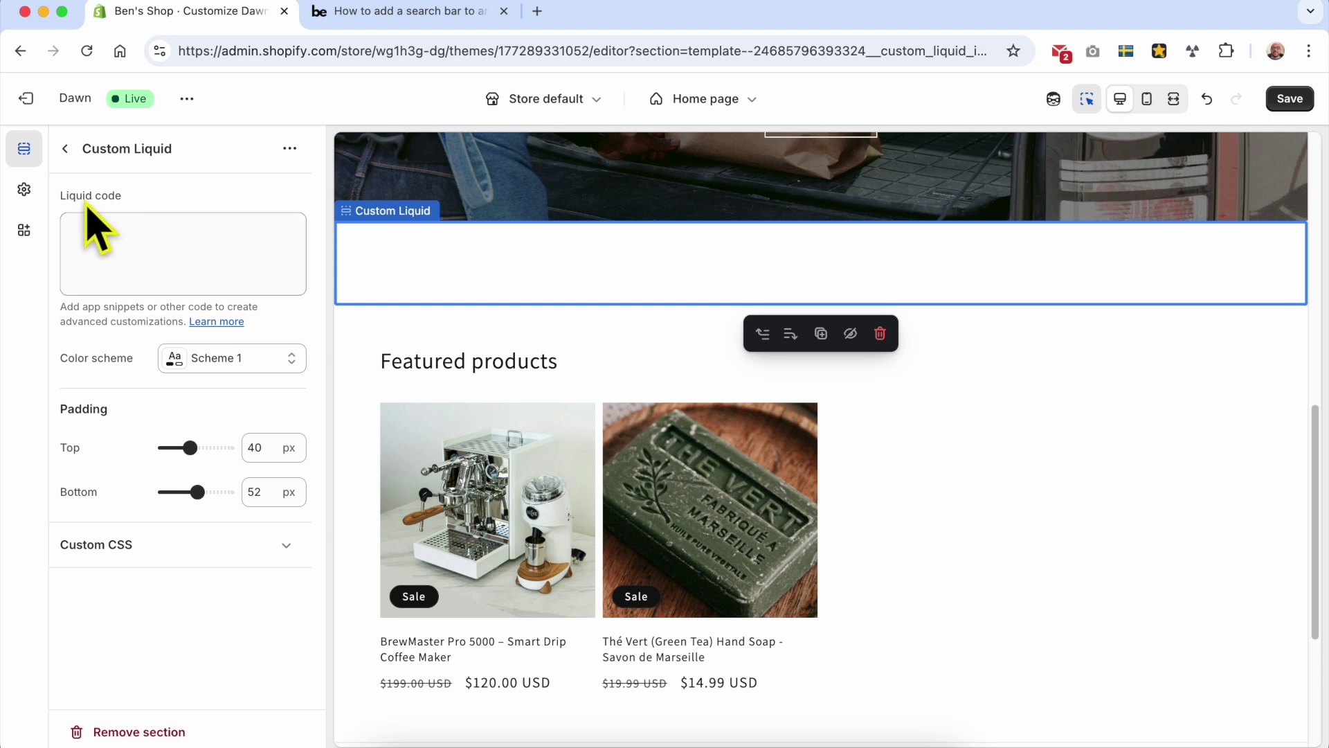
{"action": "left_click", "coordinate": [158, 237]}
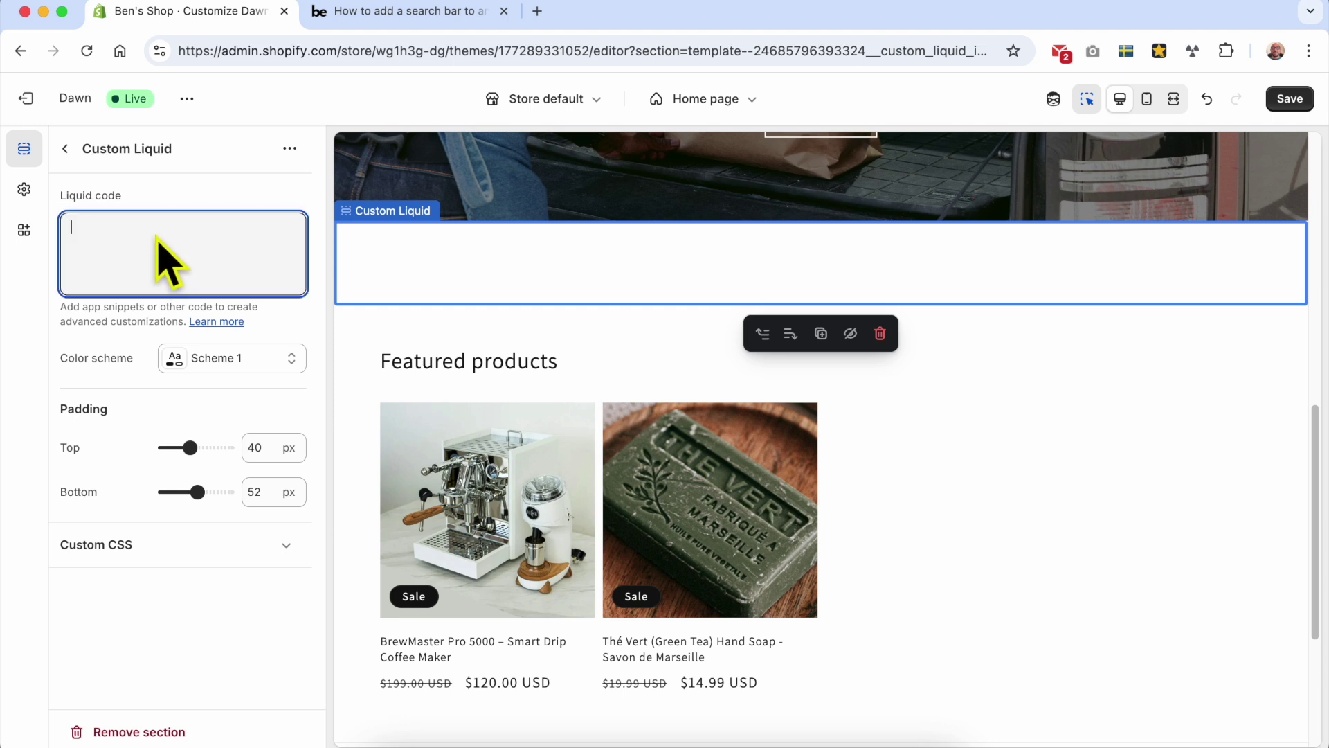
{"action": "right_click", "coordinate": [158, 235]}
{"action": "left_click", "coordinate": [232, 365]}
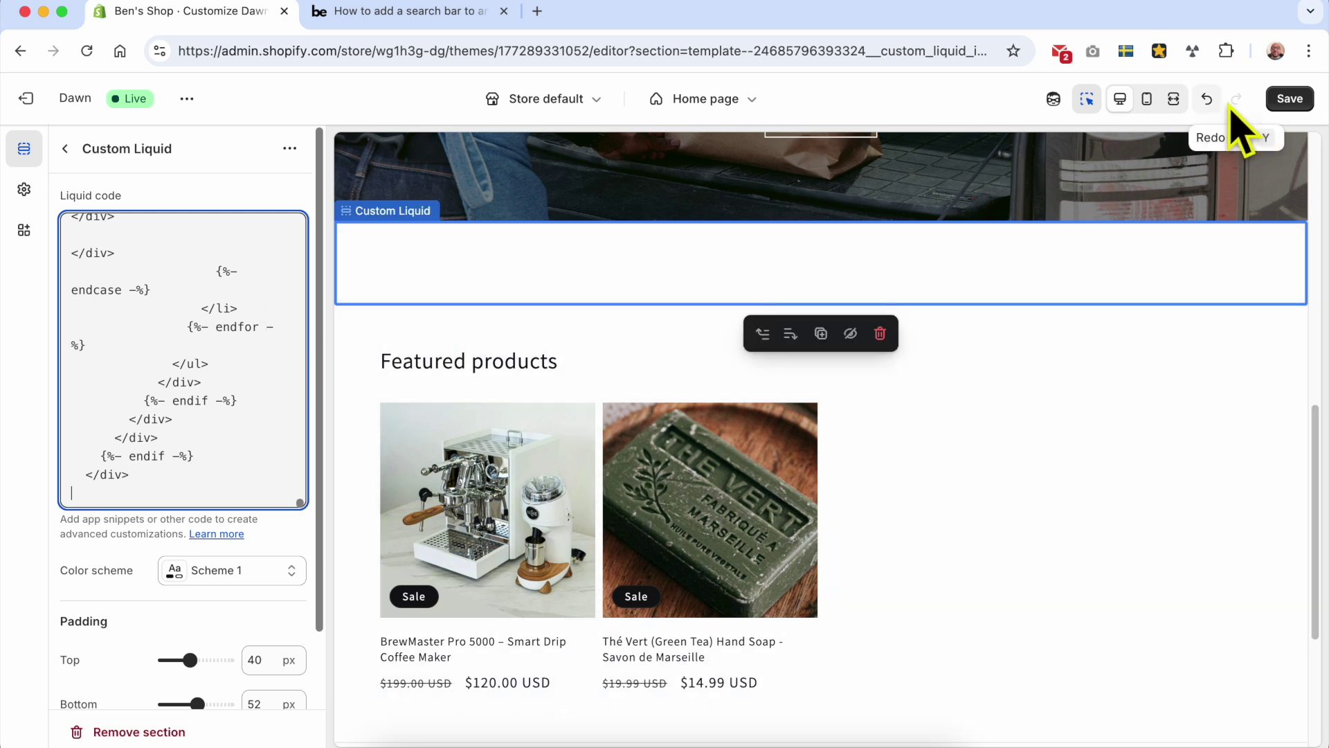
{"action": "left_click", "coordinate": [1283, 98]}
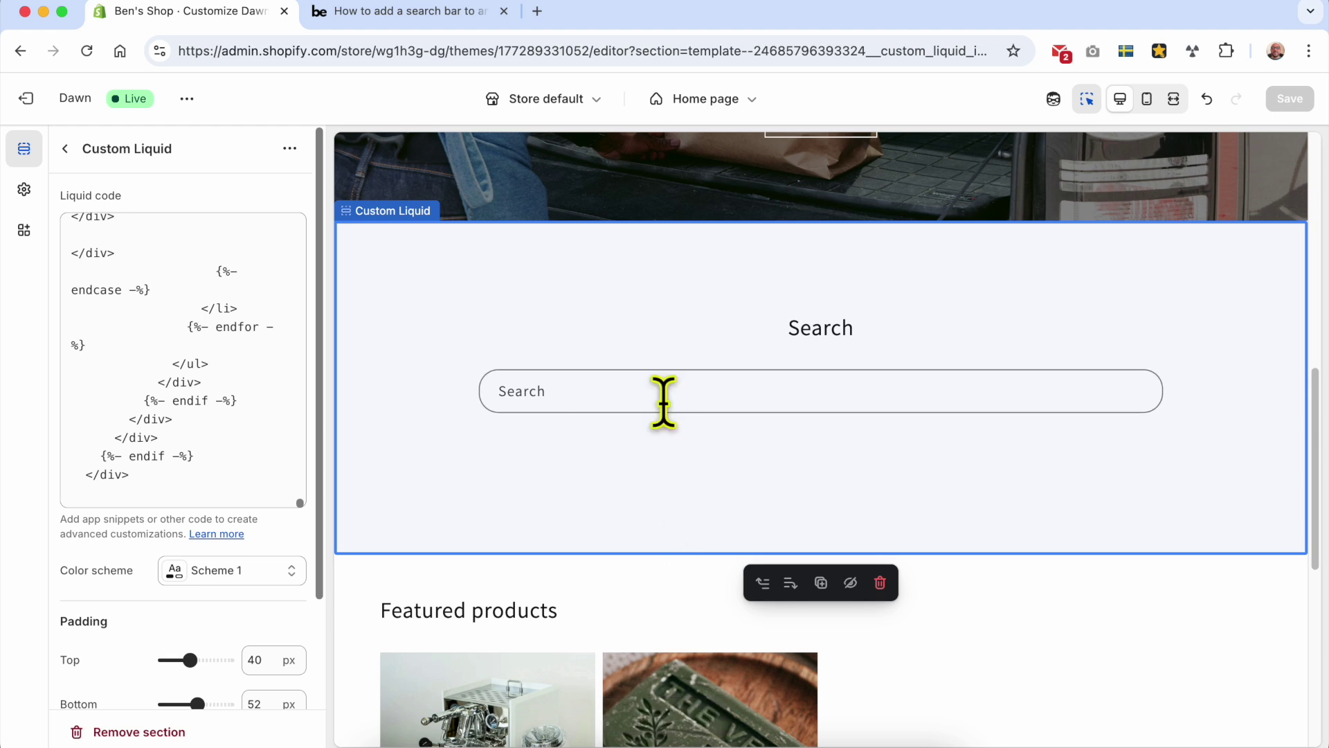
Set the Custom Liquid section's padding to 8 px at the top and 4 px at the bottom, and save
{"action": "scroll", "coordinate": [247, 519], "scroll_direction": "down", "scroll_amount": 2}
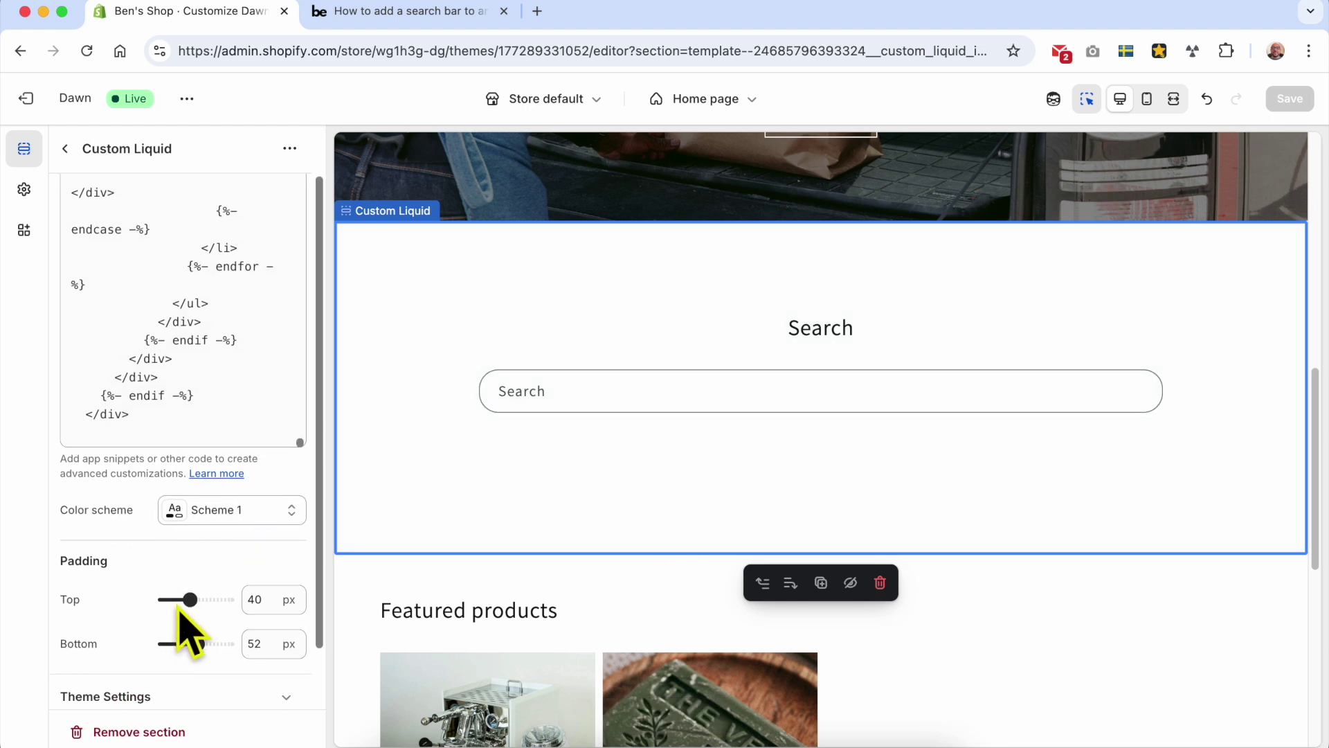
{"action": "scroll", "coordinate": [117, 564], "scroll_direction": "down", "scroll_amount": 2}
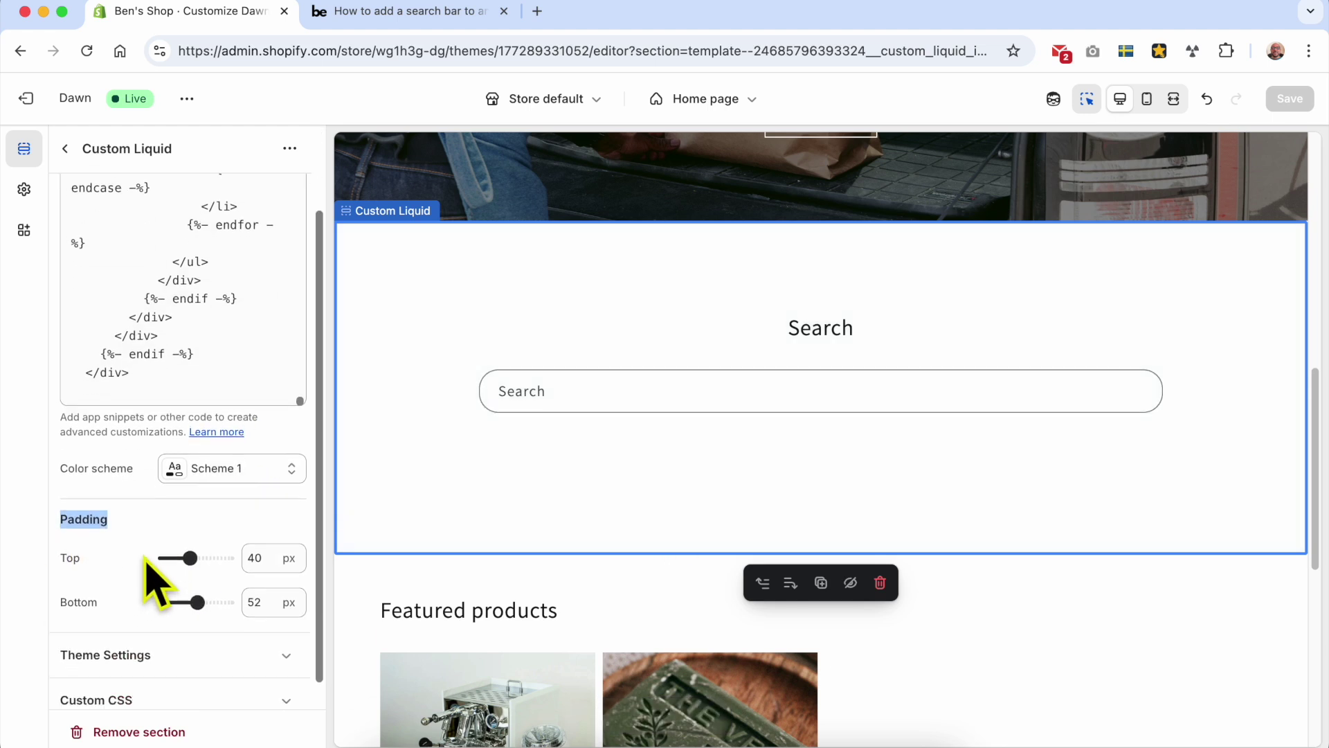
{"action": "left_click_drag", "start_coordinate": [190, 531], "coordinate": [178, 531]}
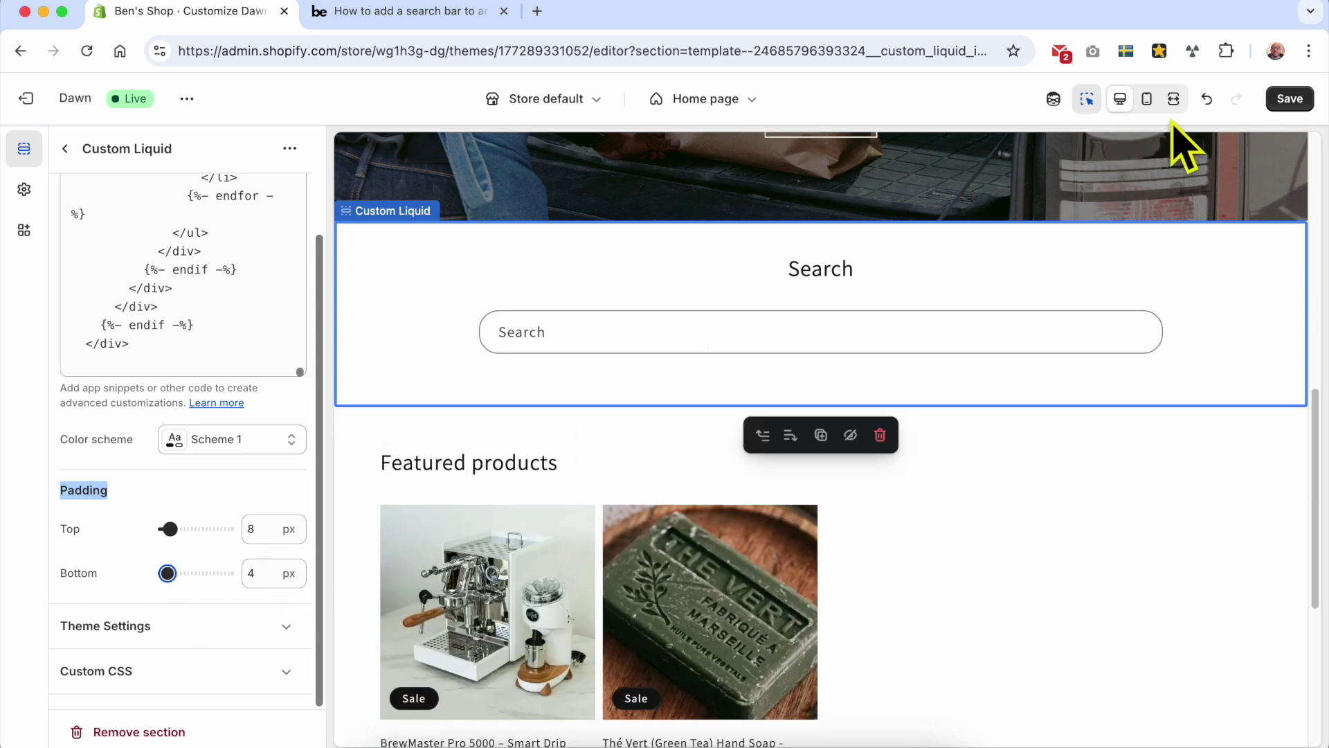
{"action": "left_click", "coordinate": [1288, 100]}
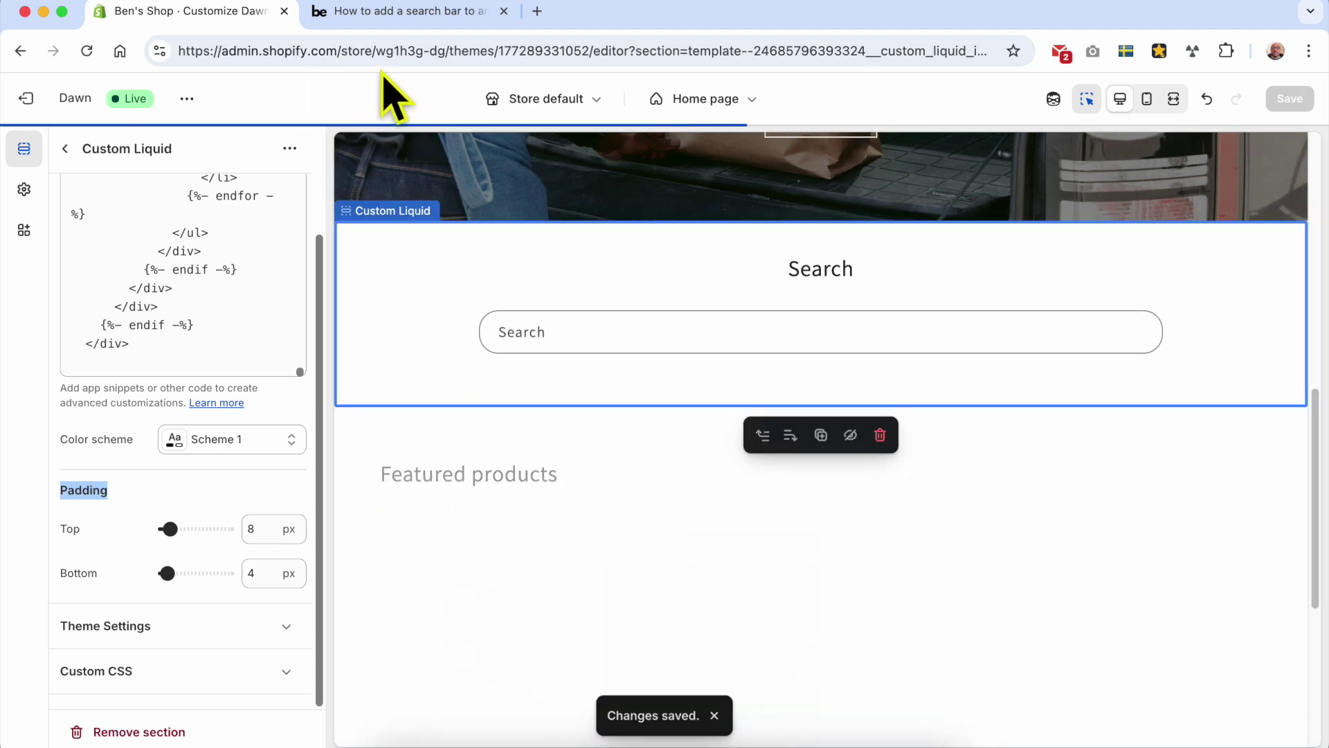
{"action": "left_click", "coordinate": [467, 24]}
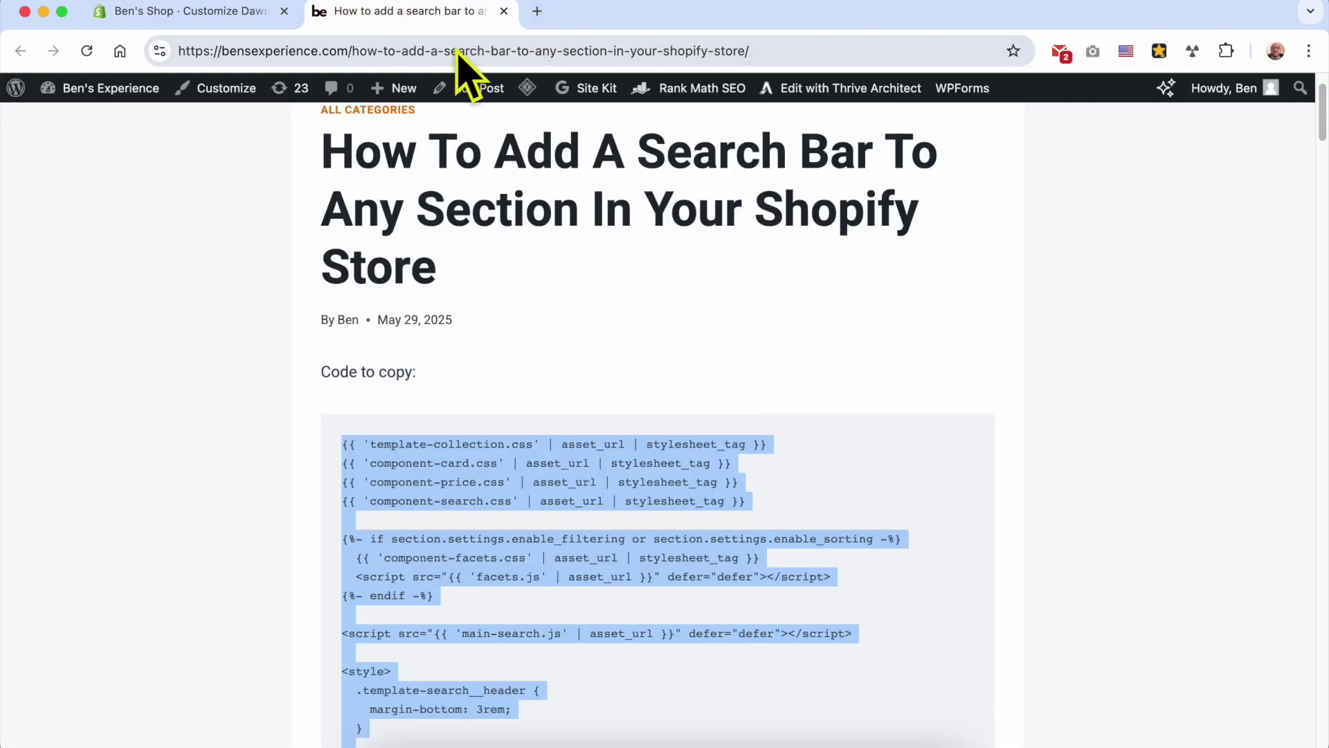
{"action": "left_click", "coordinate": [460, 50]}
{"action": "type", "text": "bens"}
{"action": "key", "text": "Return"}
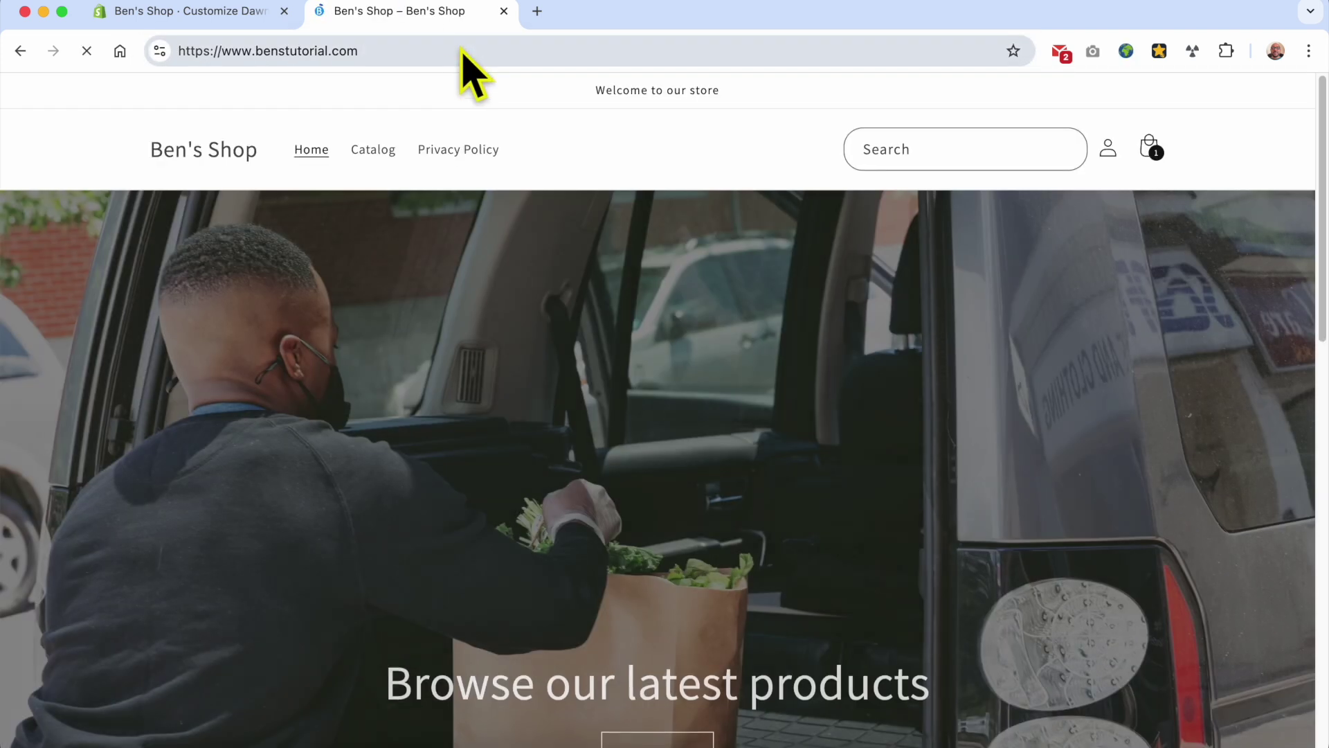
{"action": "scroll", "coordinate": [813, 360], "scroll_direction": "down", "scroll_amount": 5}
{"action": "scroll", "coordinate": [787, 380], "scroll_direction": "up", "scroll_amount": 5}
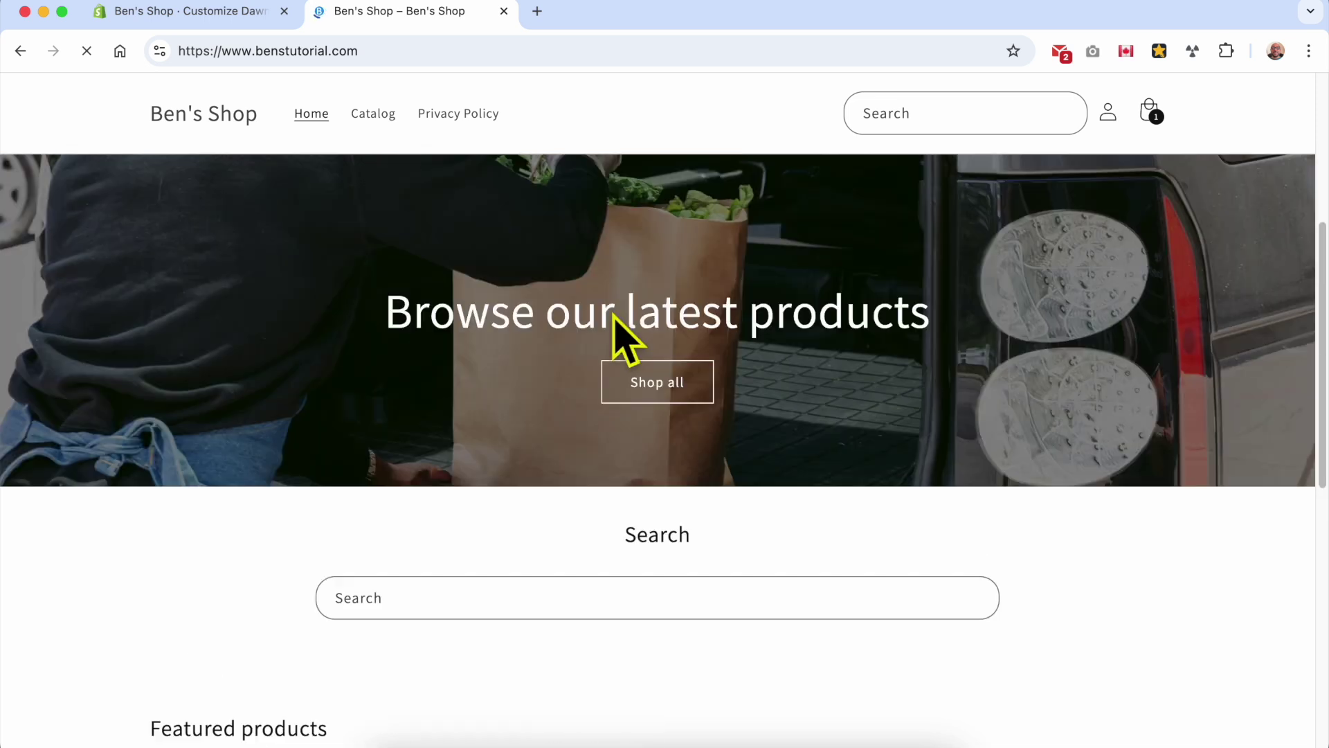
{"action": "left_click_drag", "start_coordinate": [881, 706], "coordinate": [519, 558]}
{"action": "left_click", "coordinate": [601, 585]}
{"action": "left_click_drag", "start_coordinate": [602, 547], "coordinate": [787, 614]}
{"action": "left_click", "coordinate": [979, 602]}
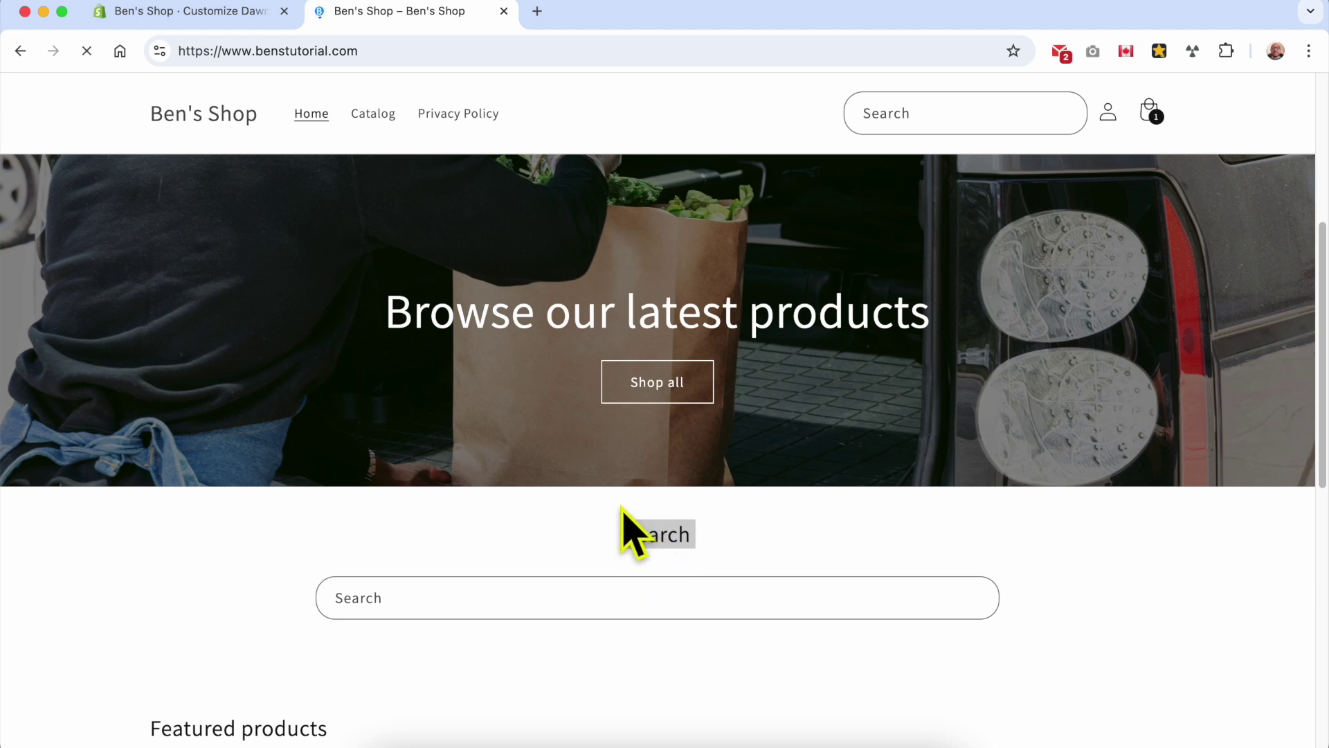
Leave the theme editor and open the default theme content of the current Dawn theme for editing
{"action": "left_click", "coordinate": [215, 13]}
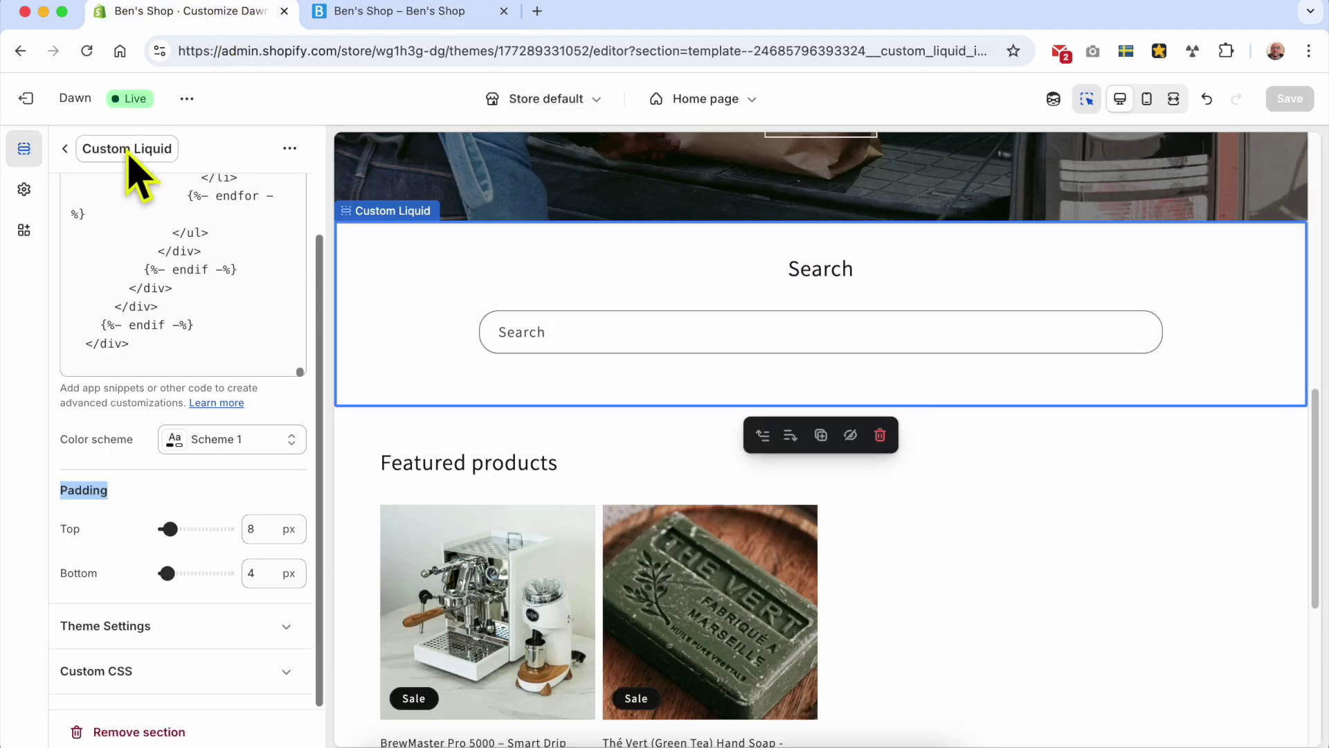
{"action": "left_click", "coordinate": [27, 101]}
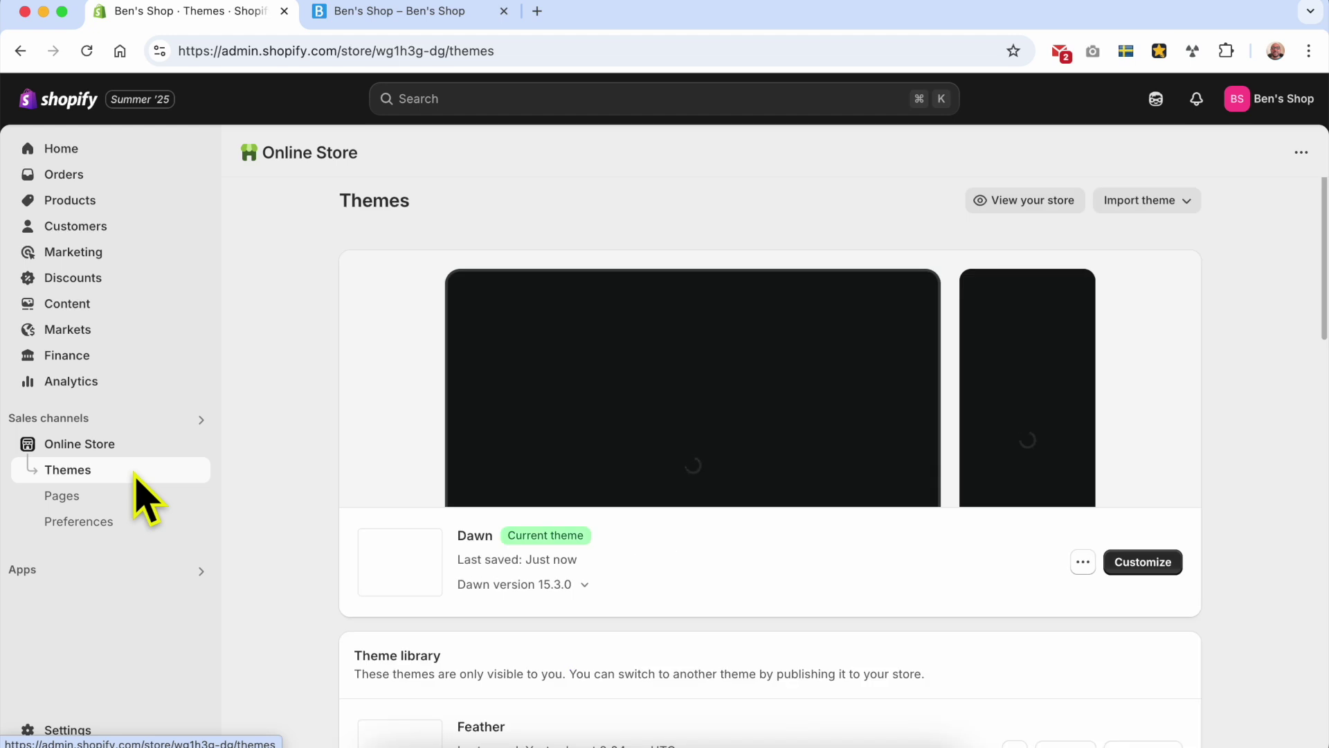
{"action": "left_click_drag", "start_coordinate": [509, 536], "coordinate": [585, 536]}
{"action": "left_click", "coordinate": [1084, 625]}
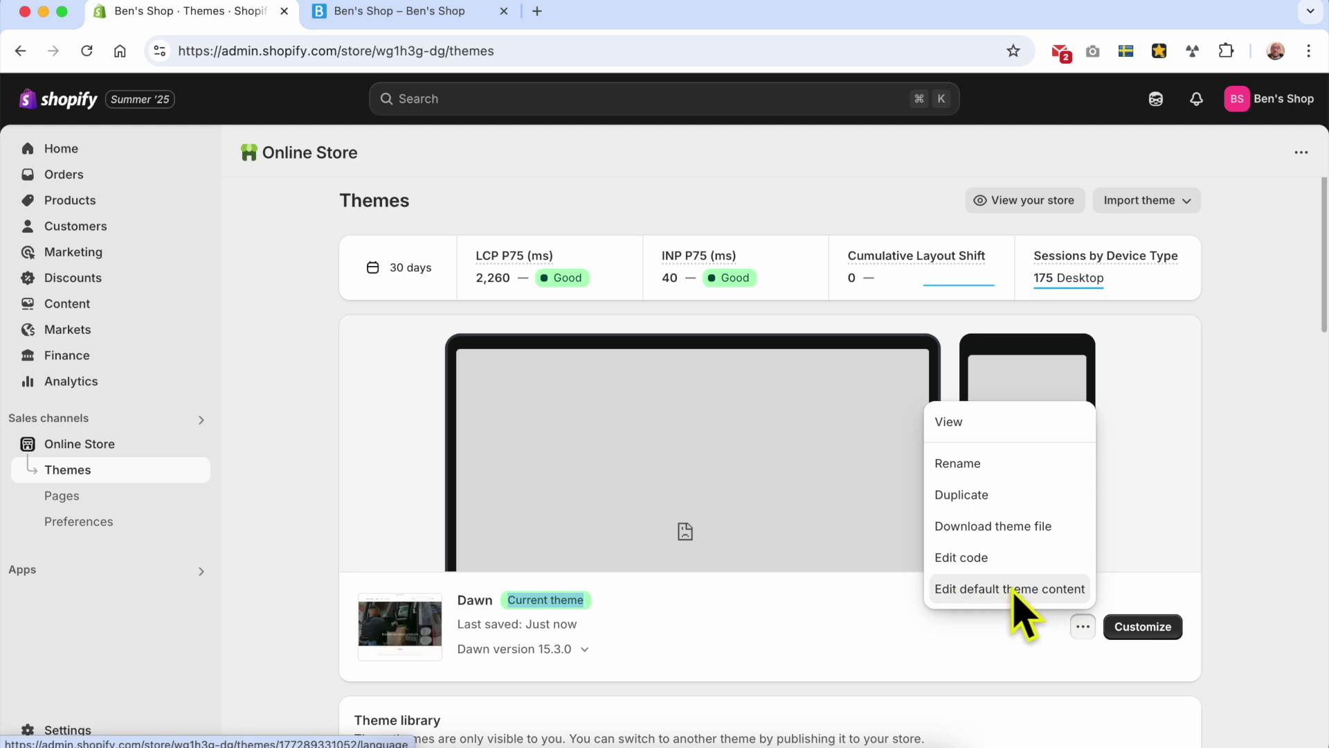
{"action": "left_click", "coordinate": [1047, 599]}
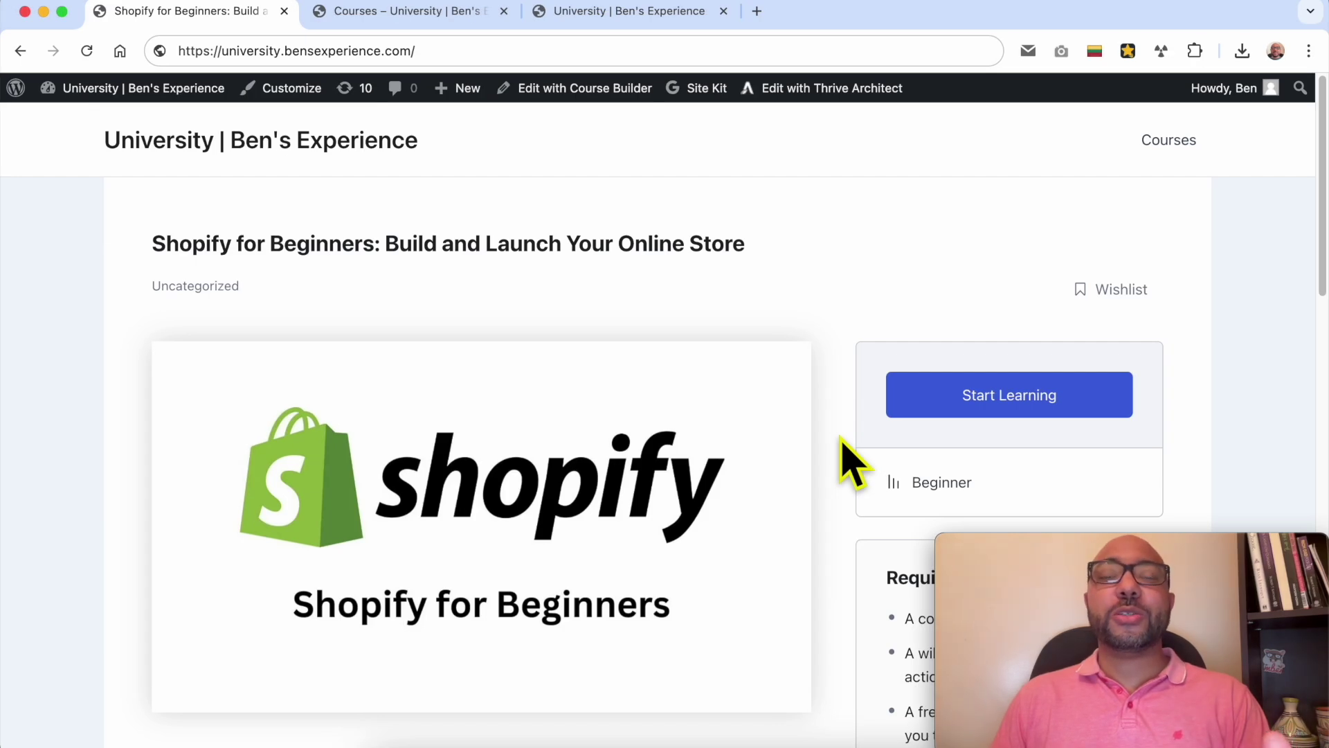
On the university.bensexperience.com site, examine the Shopify for Beginners course title, description and requirements down to the course content
{"action": "left_click_drag", "start_coordinate": [139, 242], "coordinate": [350, 243]}
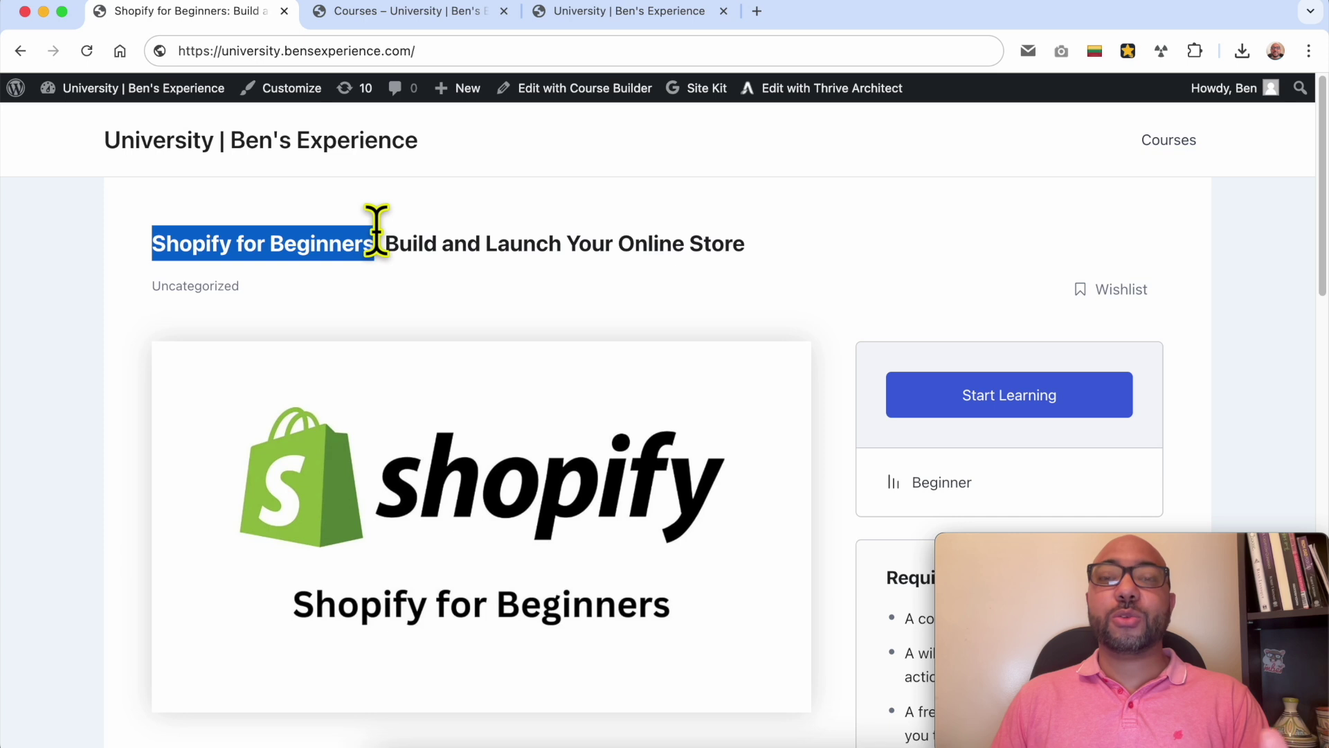
{"action": "left_click", "coordinate": [609, 312]}
{"action": "scroll", "coordinate": [608, 315], "scroll_direction": "down", "scroll_amount": 10}
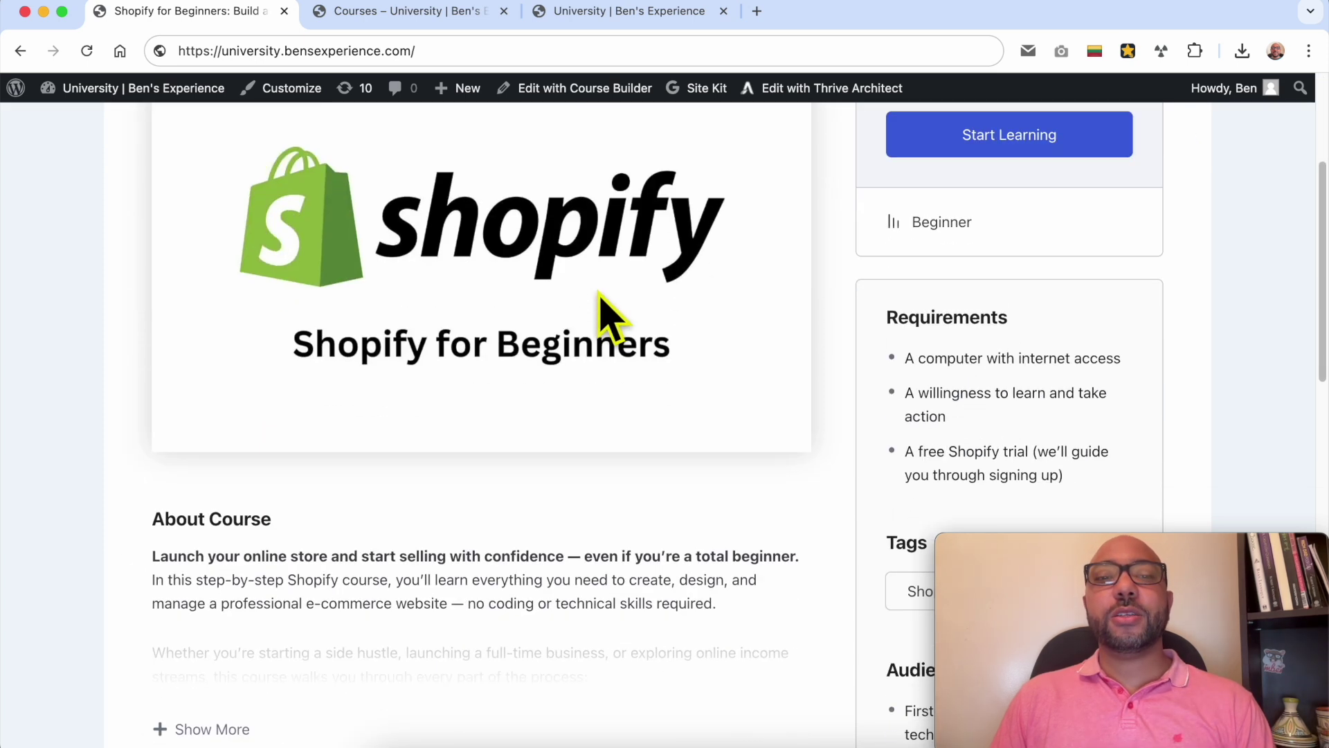
{"action": "scroll", "coordinate": [608, 315], "scroll_direction": "down", "scroll_amount": 8}
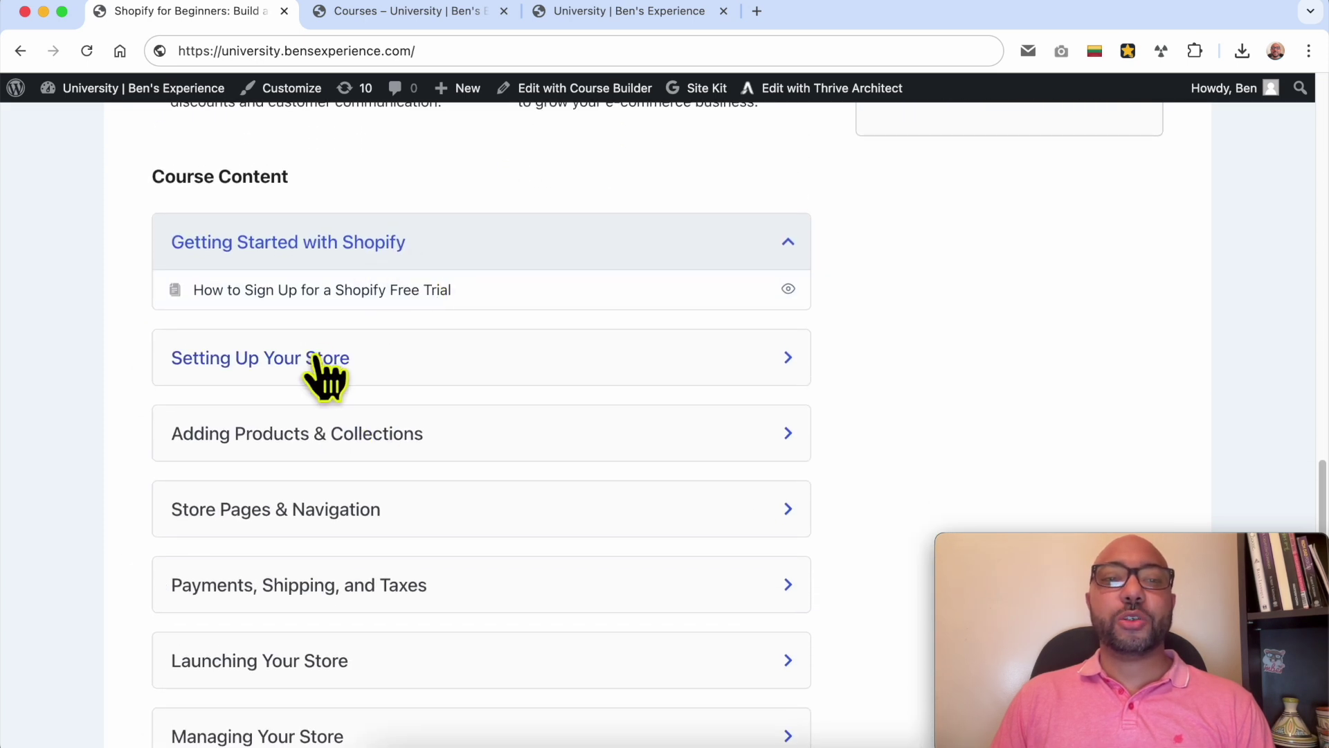
Expand the course content chapters from Setting Up Your Store through Marketing Your Store and review their lessons
{"action": "left_click", "coordinate": [309, 354]}
{"action": "scroll", "coordinate": [415, 346], "scroll_direction": "down", "scroll_amount": 2}
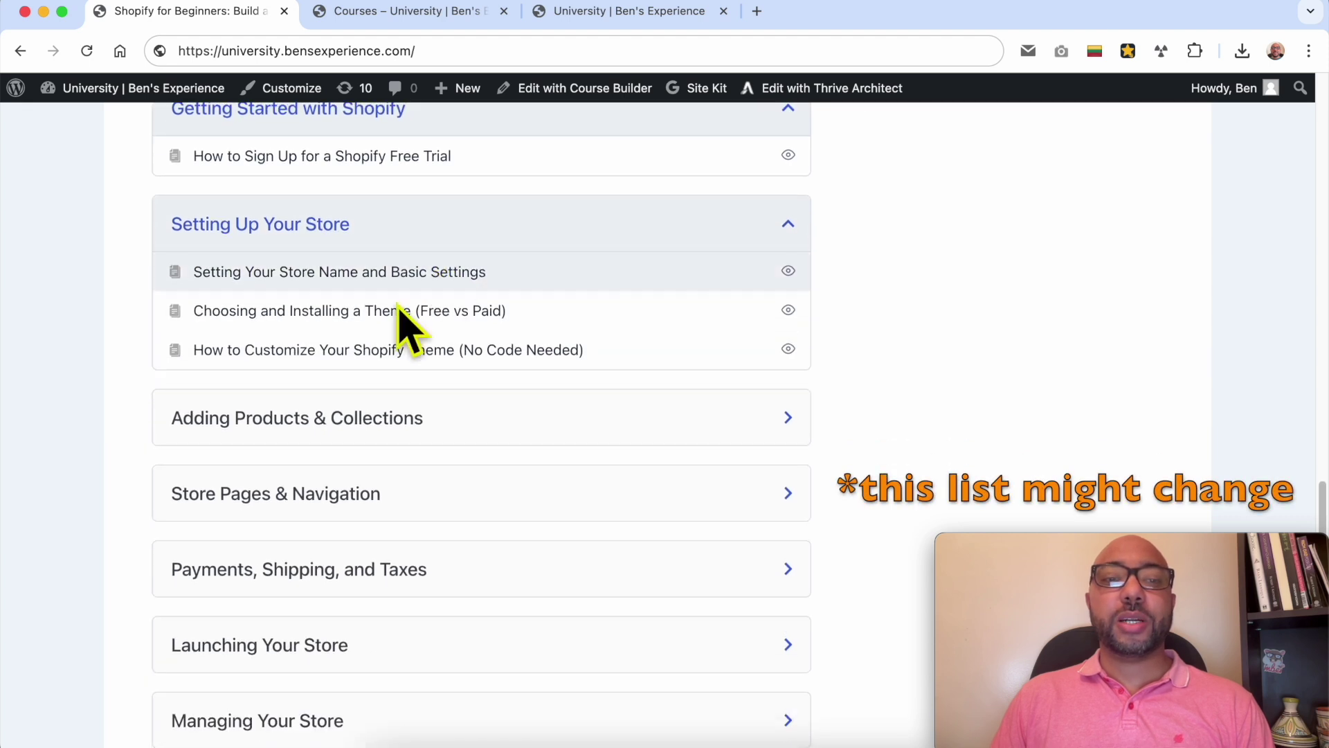
{"action": "left_click", "coordinate": [287, 415]}
{"action": "scroll", "coordinate": [286, 415], "scroll_direction": "down", "scroll_amount": 3}
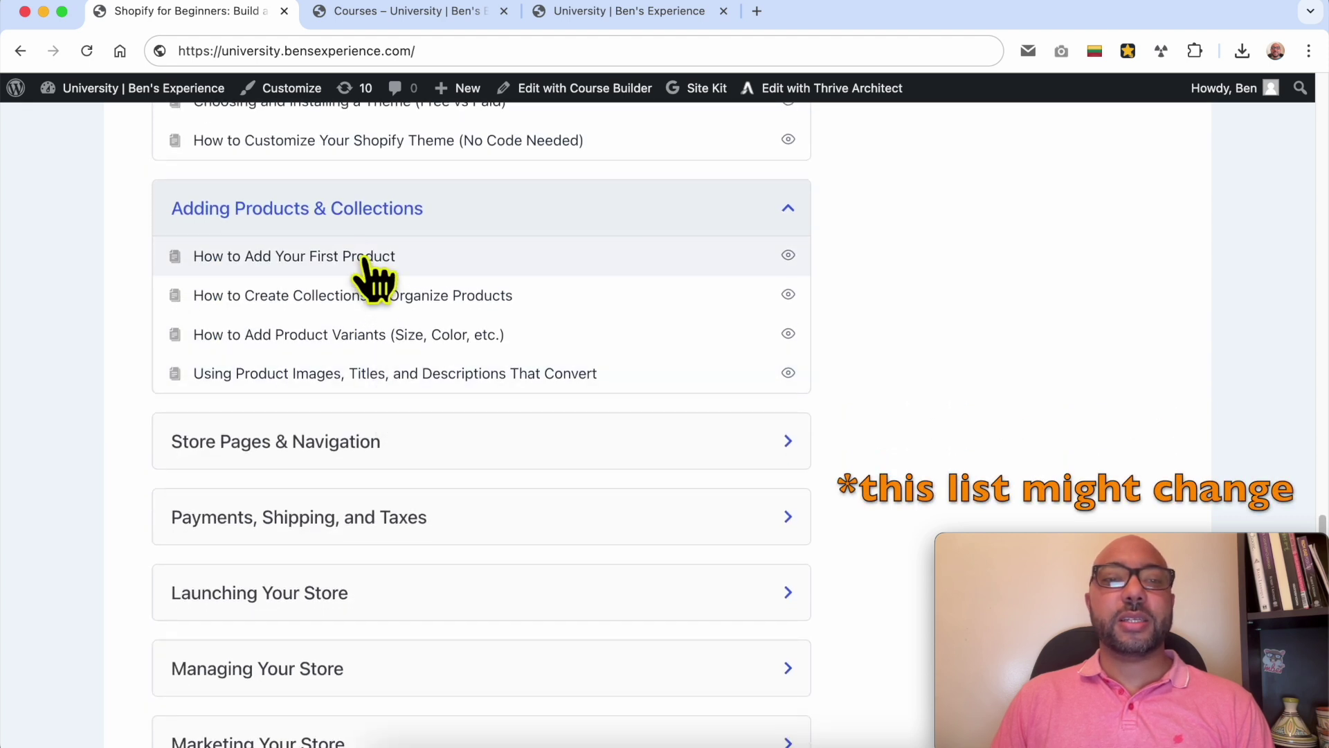
{"action": "scroll", "coordinate": [332, 425], "scroll_direction": "down", "scroll_amount": 2}
{"action": "left_click", "coordinate": [308, 349]}
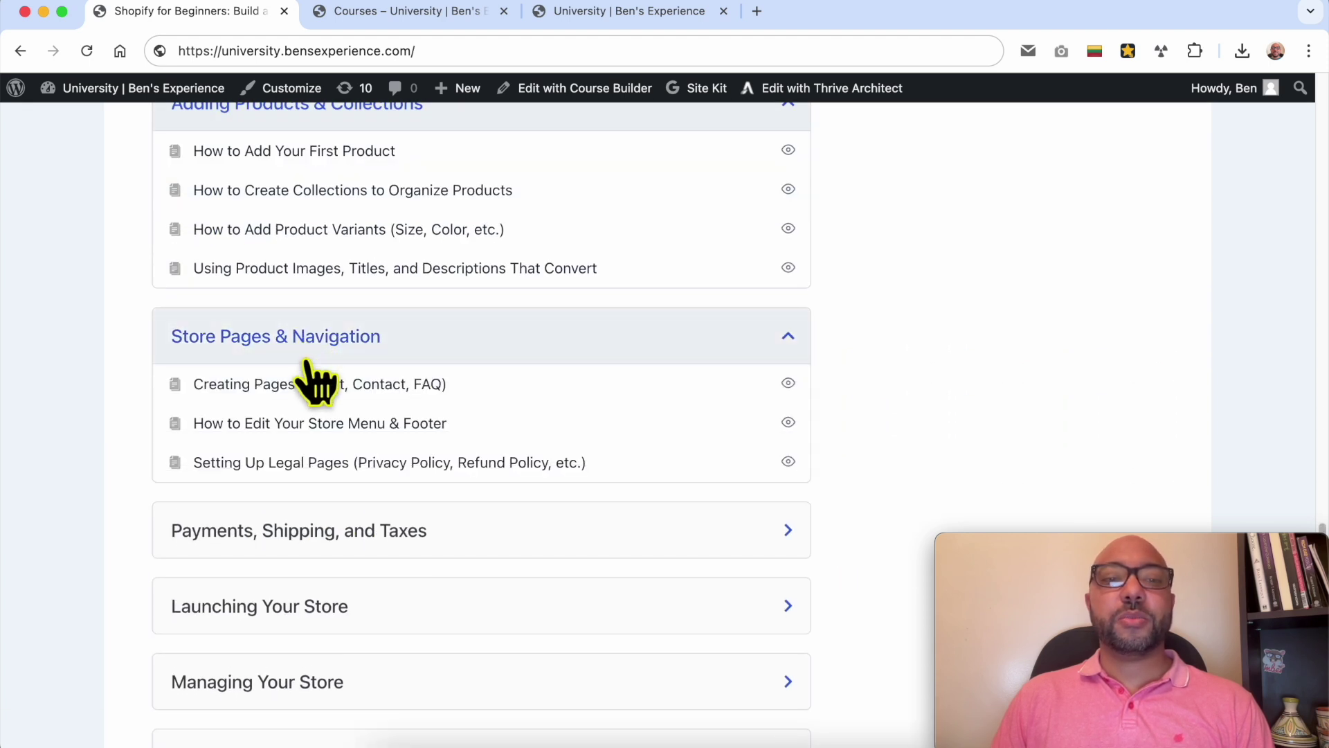
{"action": "scroll", "coordinate": [415, 363], "scroll_direction": "down", "scroll_amount": 3}
{"action": "left_click", "coordinate": [365, 363]}
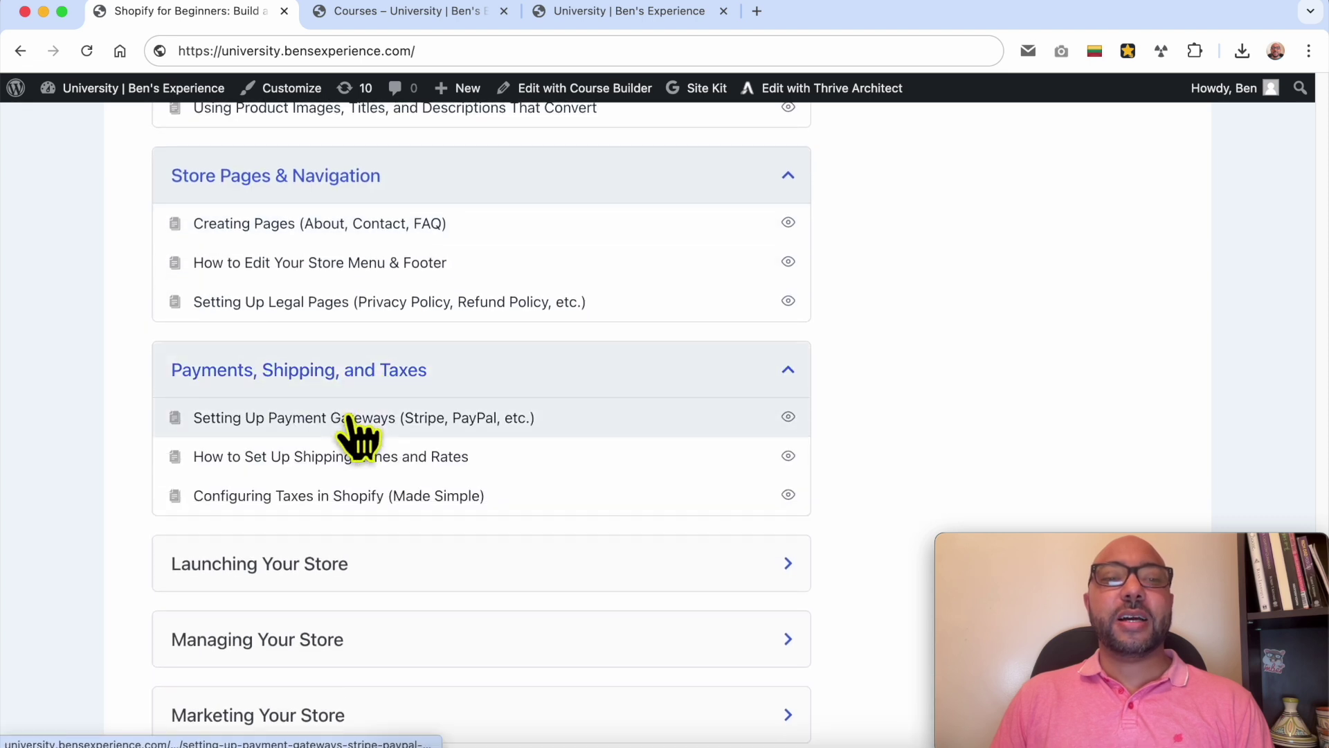
{"action": "scroll", "coordinate": [422, 429], "scroll_direction": "down", "scroll_amount": 2}
{"action": "left_click", "coordinate": [357, 456]}
{"action": "scroll", "coordinate": [408, 470], "scroll_direction": "down", "scroll_amount": 3}
{"action": "left_click", "coordinate": [373, 523]}
{"action": "scroll", "coordinate": [387, 526], "scroll_direction": "down", "scroll_amount": 2}
{"action": "left_click", "coordinate": [346, 592]}
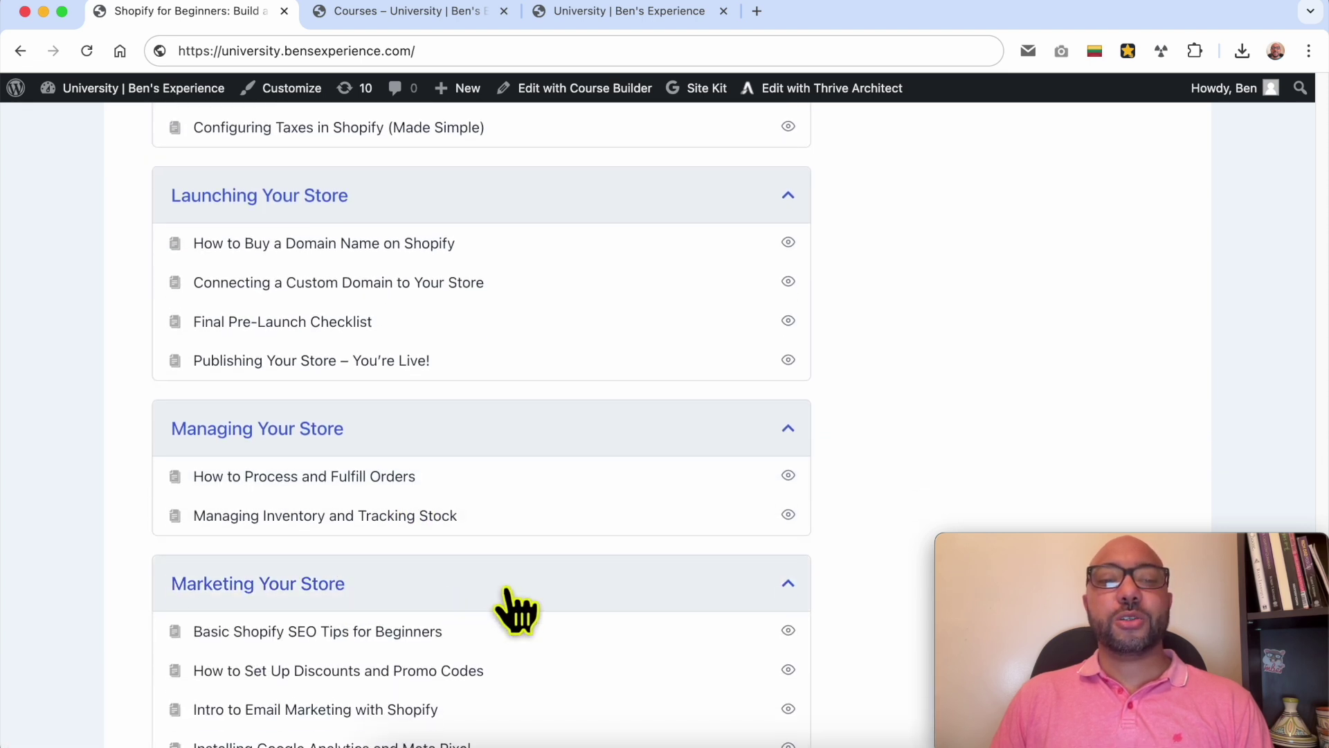
{"action": "scroll", "coordinate": [510, 606], "scroll_direction": "down", "scroll_amount": 3}
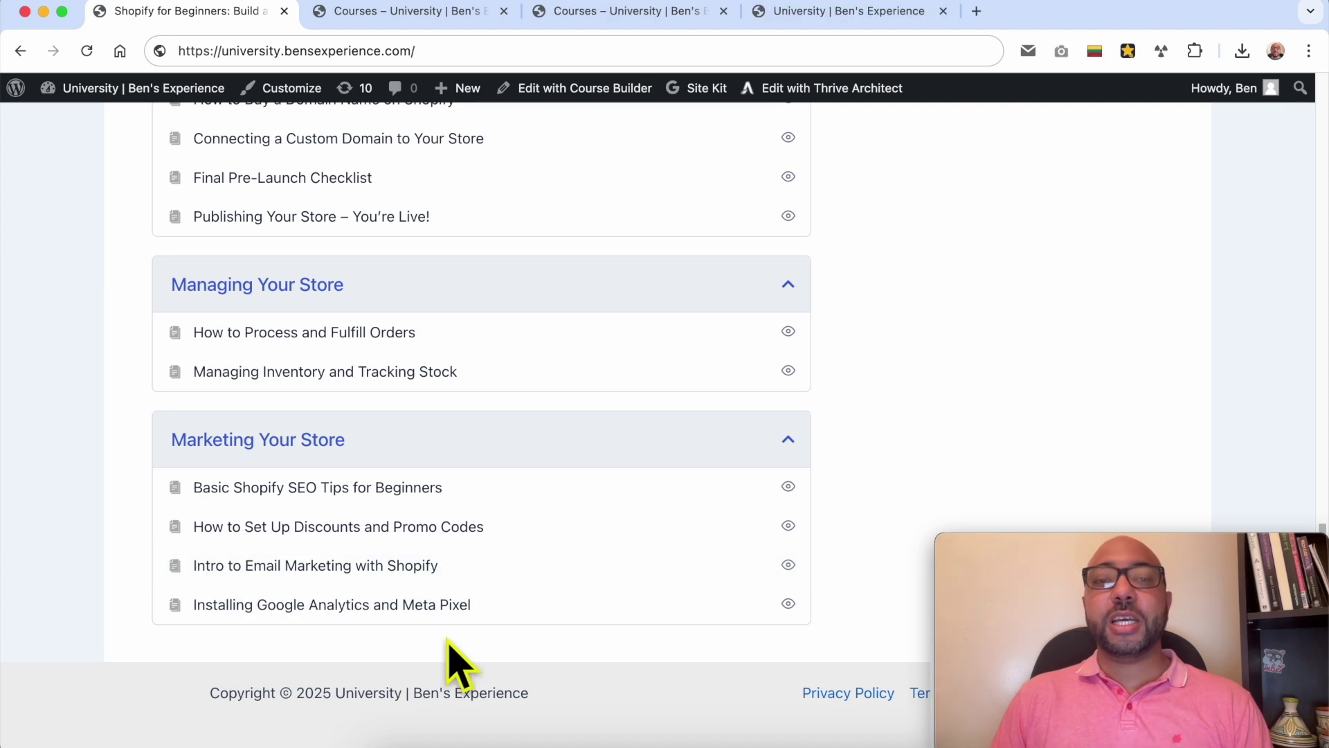
{"action": "scroll", "coordinate": [458, 661], "scroll_direction": "up", "scroll_amount": 20}
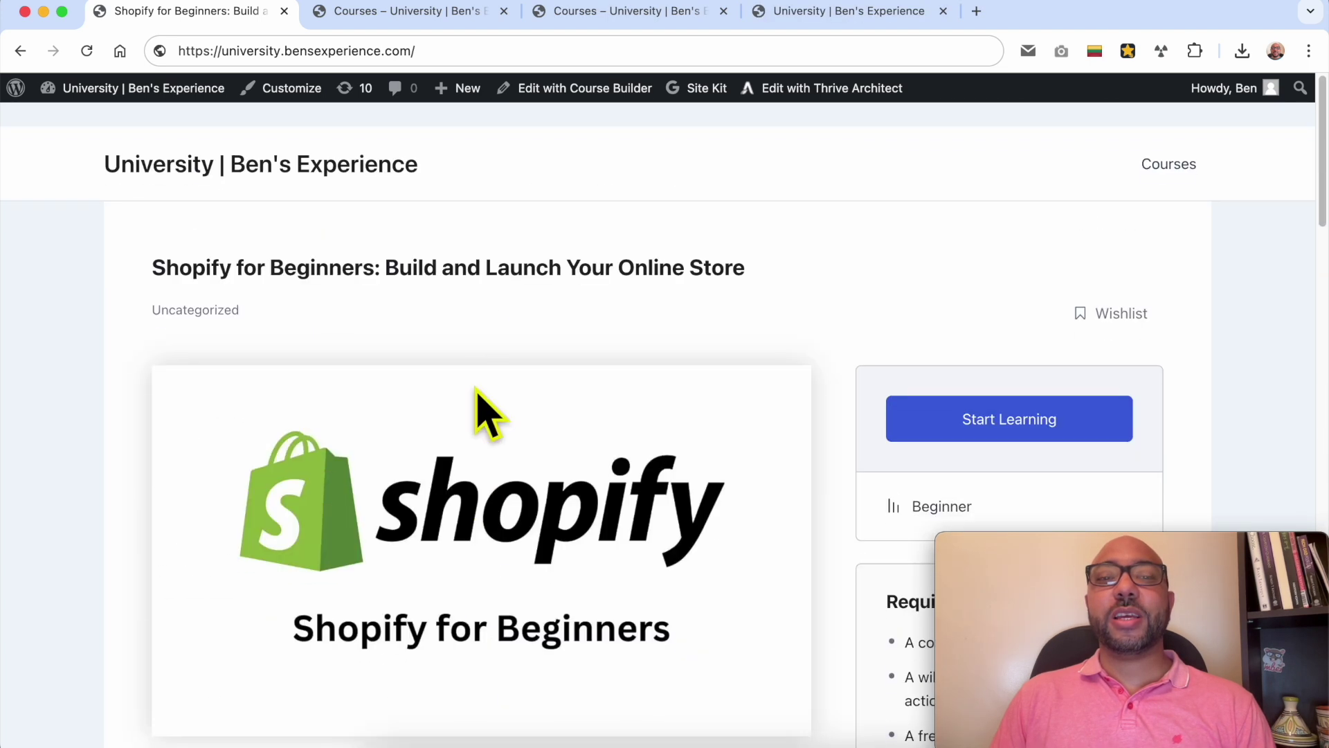
Browse the available courses on both pages of the university's course catalogue
{"action": "left_click", "coordinate": [432, 20]}
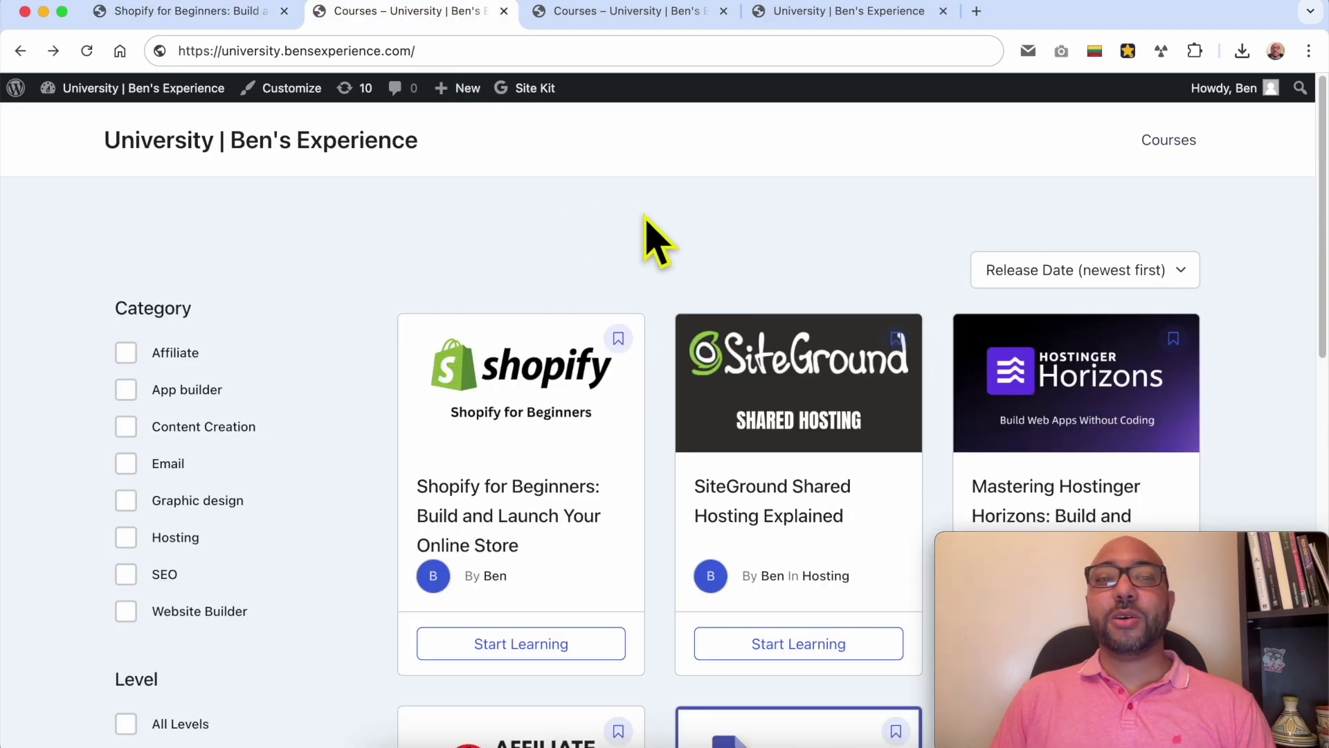
{"action": "scroll", "coordinate": [654, 239], "scroll_direction": "down", "scroll_amount": 14}
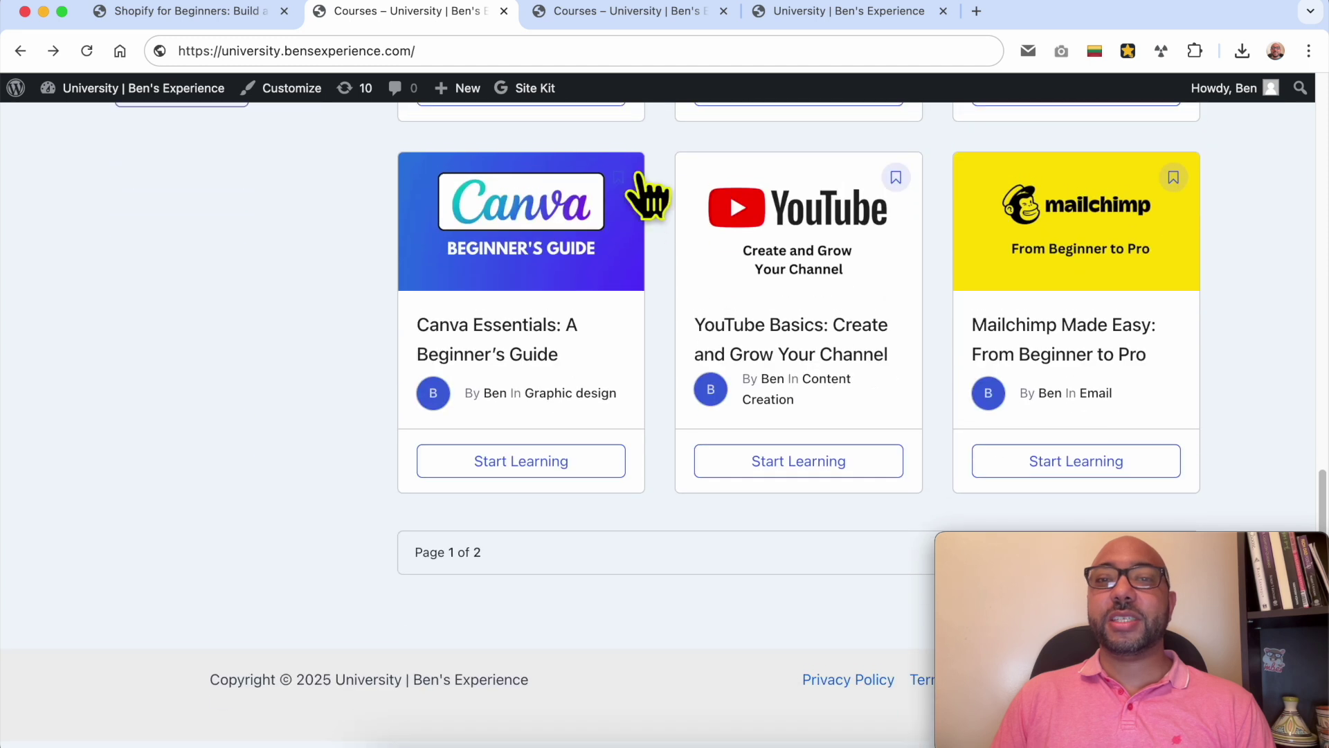
{"action": "left_click", "coordinate": [609, 14]}
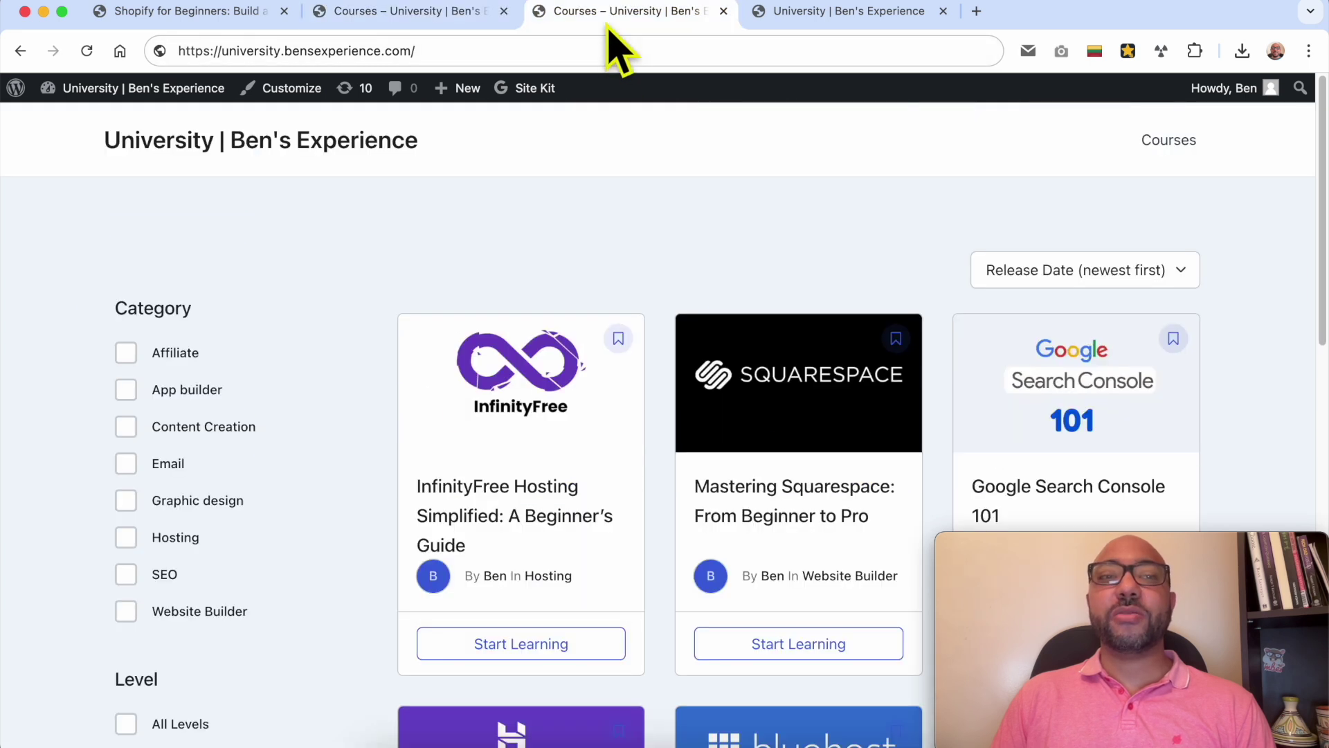
{"action": "scroll", "coordinate": [632, 207], "scroll_direction": "down", "scroll_amount": 12}
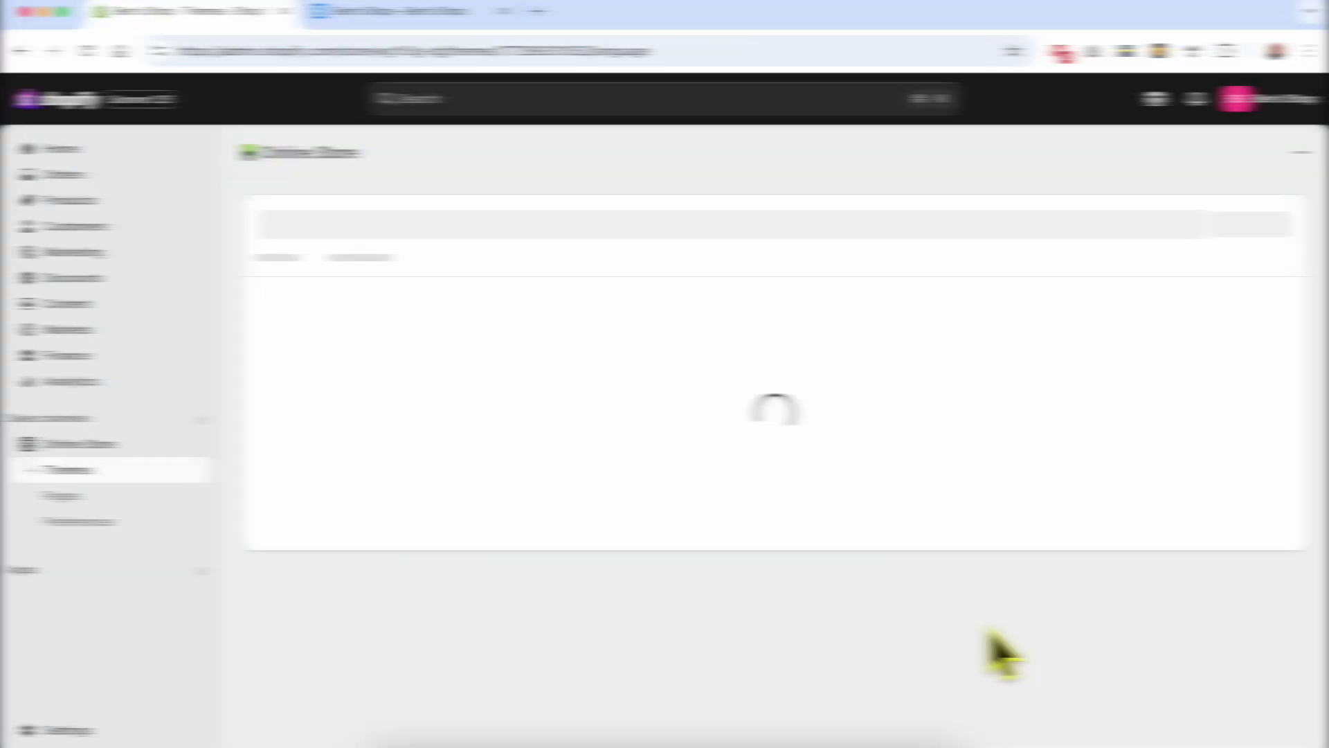
Back in the Shopify theme content, filter the texts by "search" and locate the Search group under Checkout & system
{"action": "left_click", "coordinate": [375, 271]}
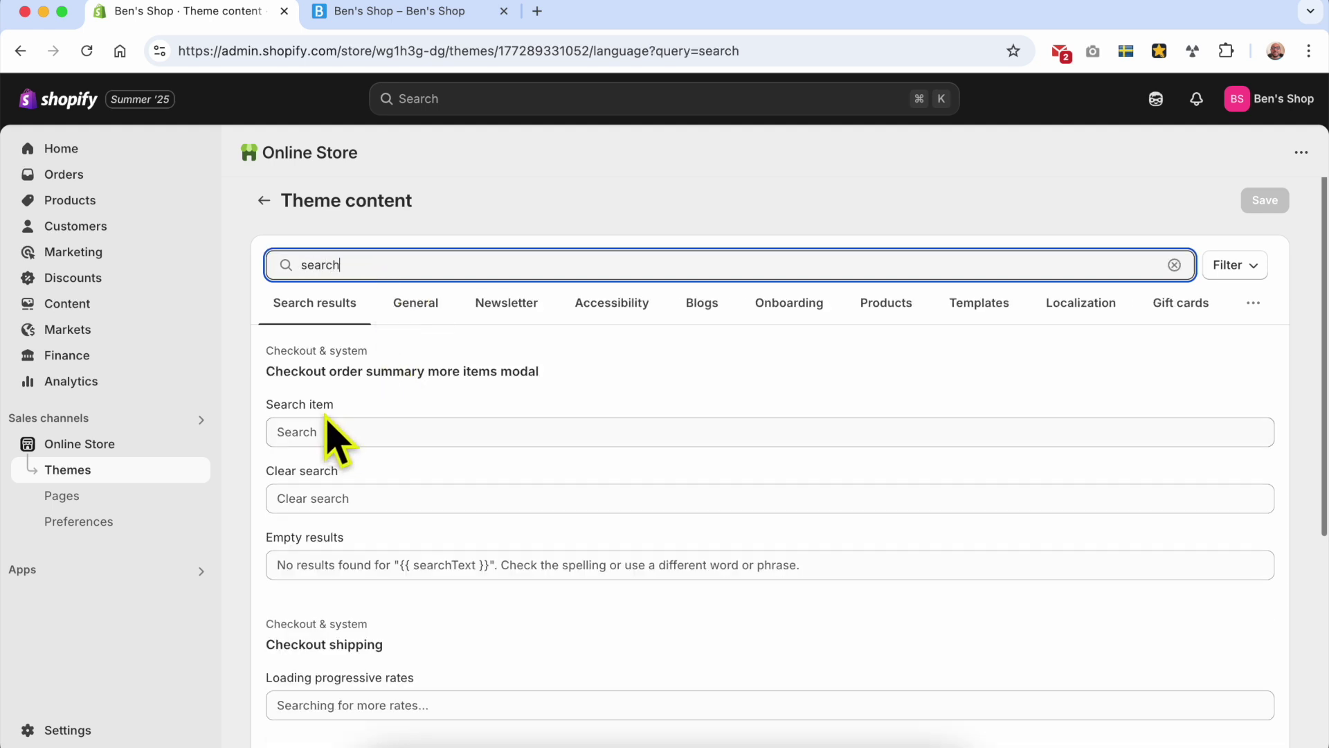
{"action": "left_click", "coordinate": [315, 410]}
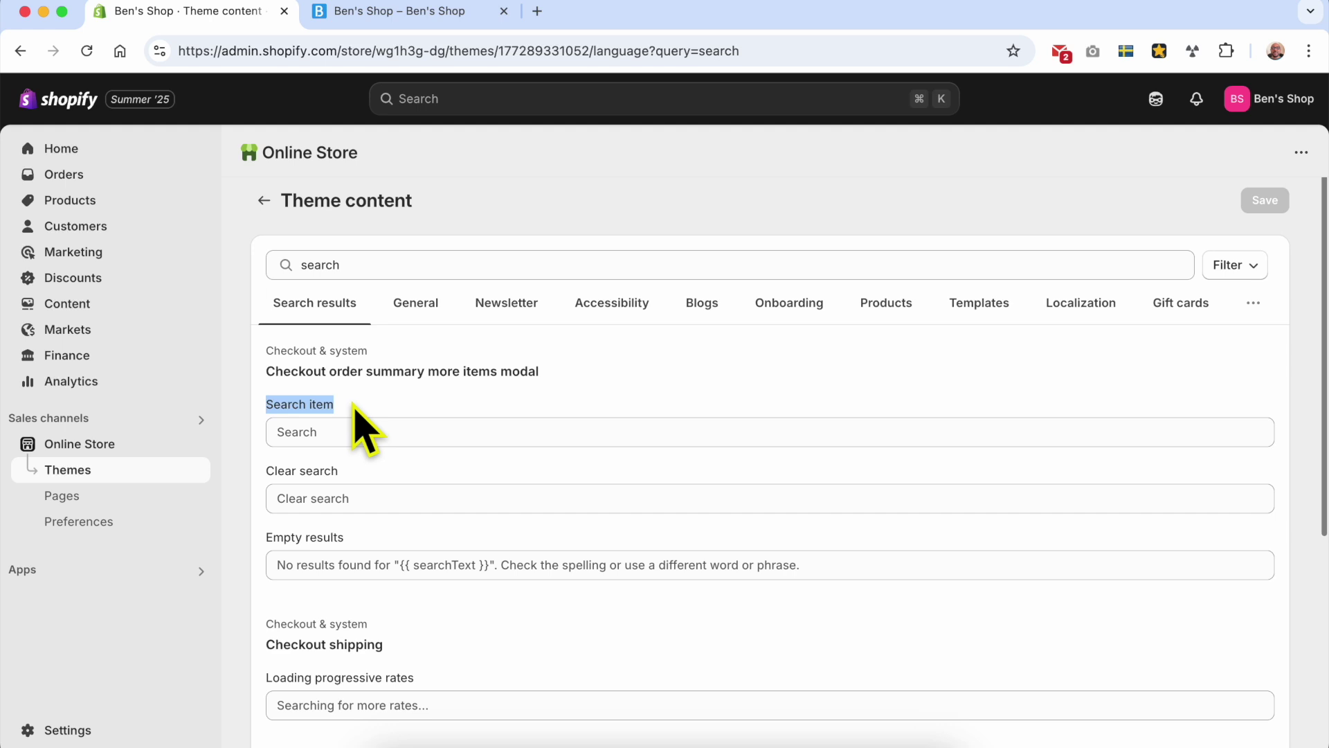
{"action": "scroll", "coordinate": [394, 458], "scroll_direction": "down", "scroll_amount": 10}
{"action": "scroll", "coordinate": [394, 458], "scroll_direction": "down", "scroll_amount": 12}
{"action": "scroll", "coordinate": [403, 467], "scroll_direction": "up", "scroll_amount": 2}
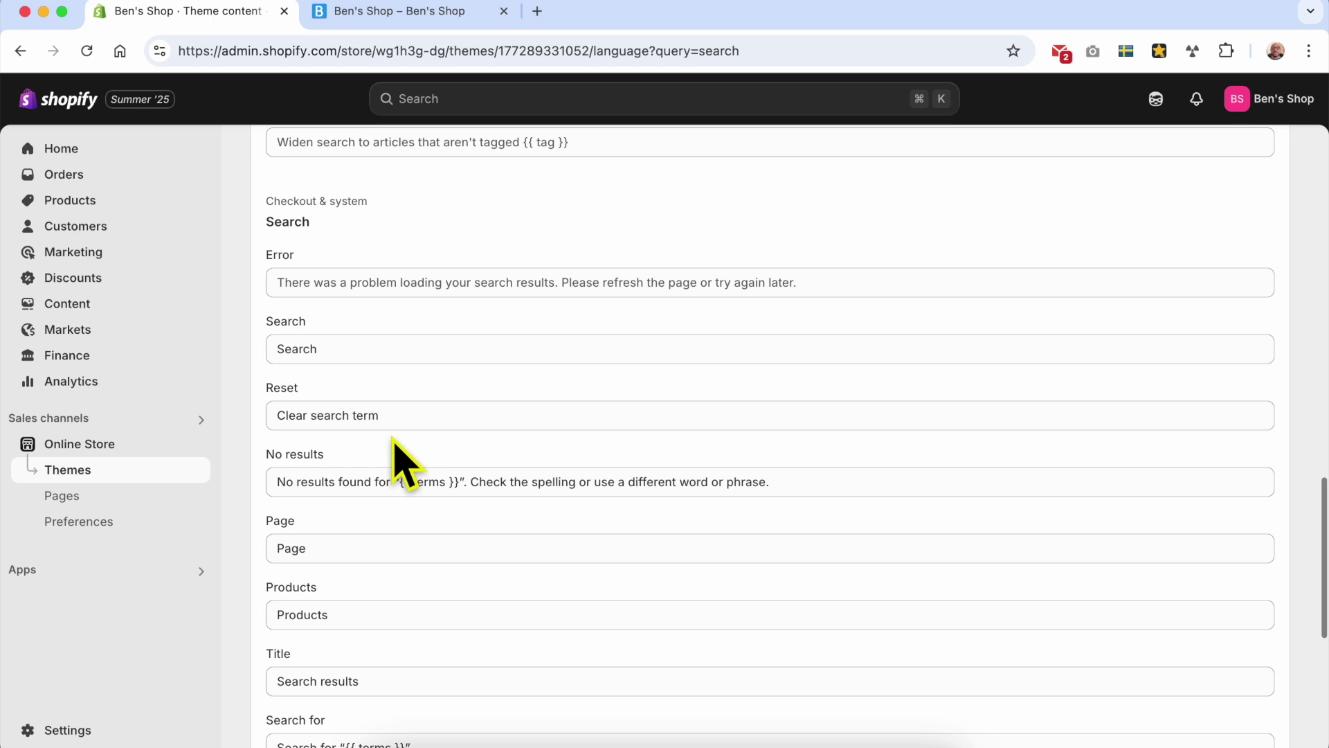
Set the Search text in the Checkout & system Search group to "Search2"
{"action": "left_click", "coordinate": [365, 355]}
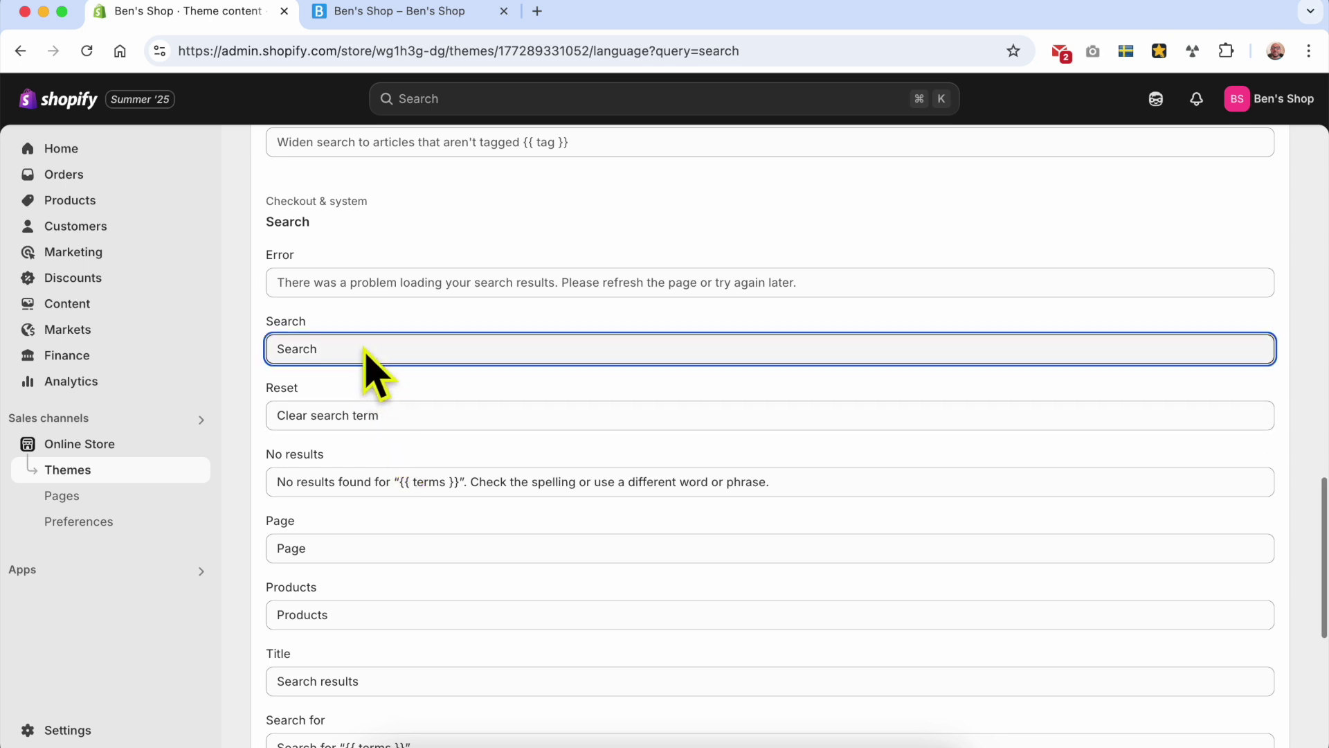
{"action": "type", "text": "2"}
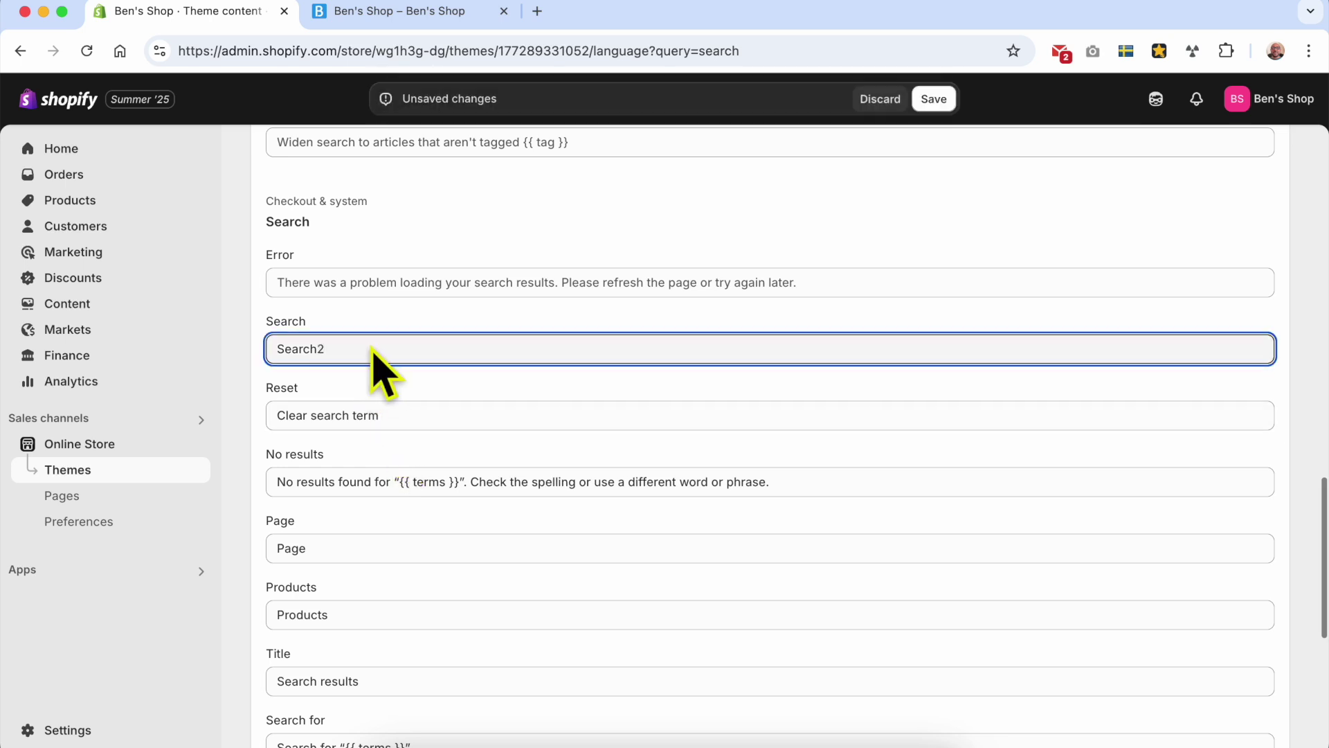
{"action": "double_click", "coordinate": [336, 357]}
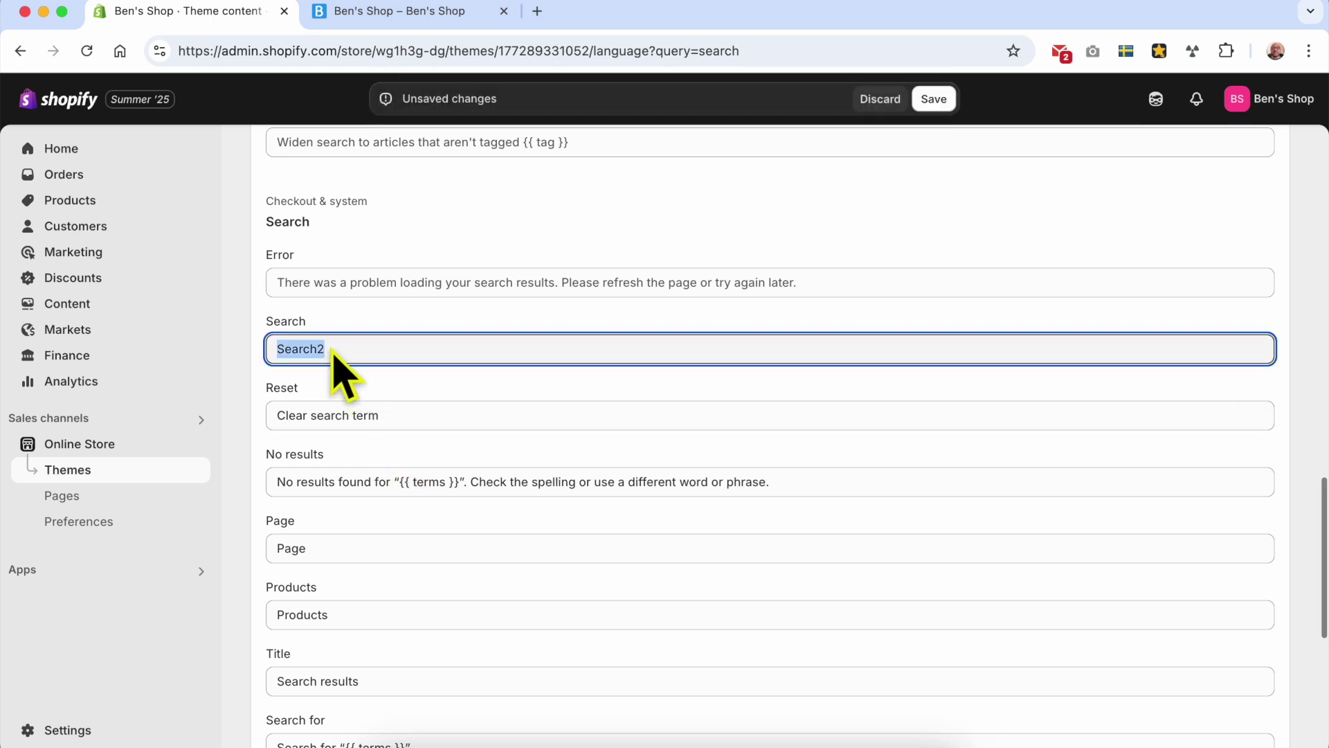
Check the search heading and search bar text on the live store, and review the remaining search-related theme content entries
{"action": "left_click", "coordinate": [390, 12]}
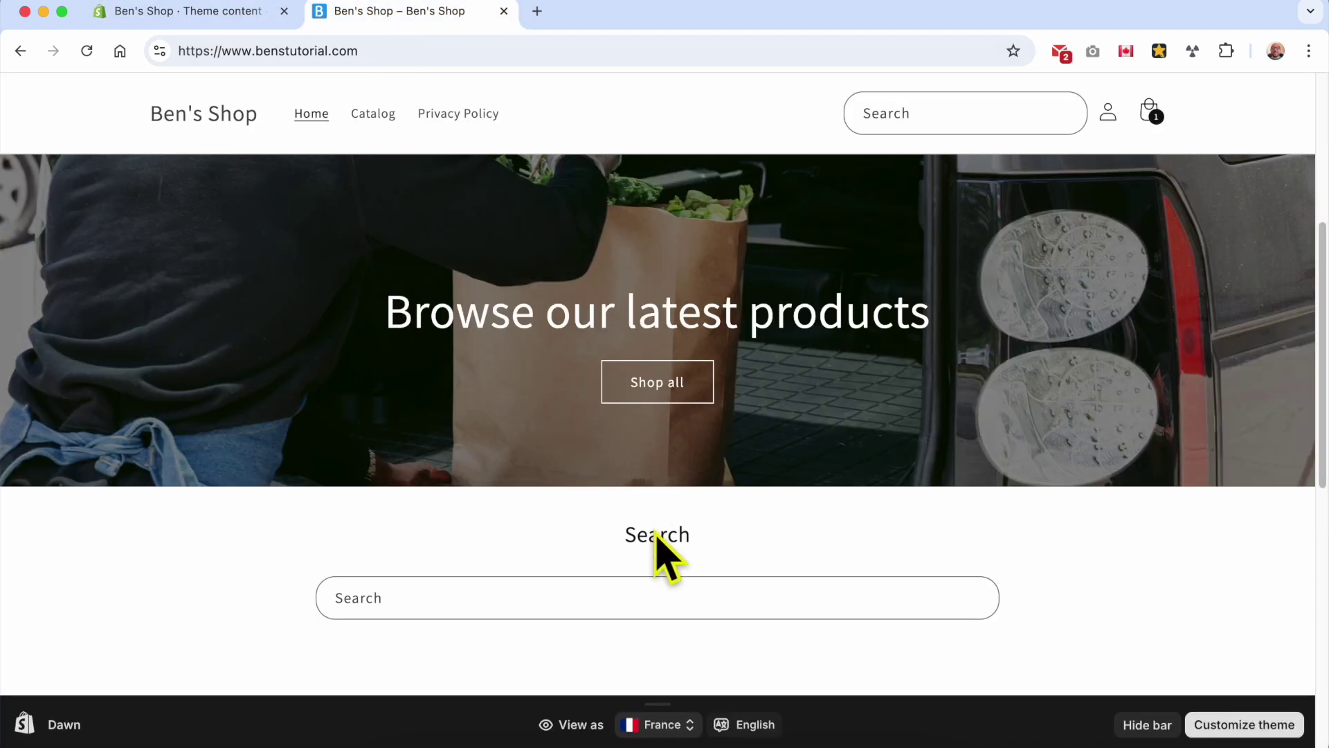
{"action": "left_click", "coordinate": [201, 14]}
{"action": "scroll", "coordinate": [361, 367], "scroll_direction": "up", "scroll_amount": 15}
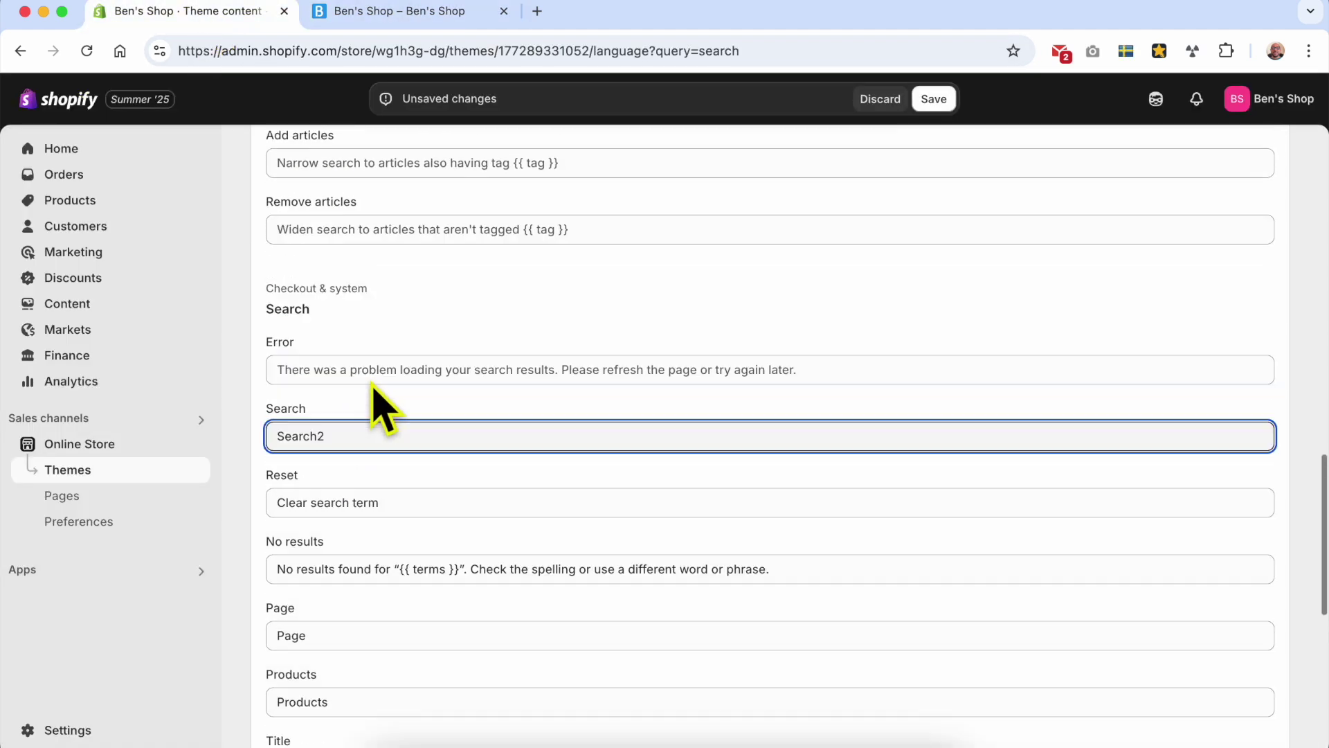
{"action": "scroll", "coordinate": [376, 458], "scroll_direction": "up", "scroll_amount": 2}
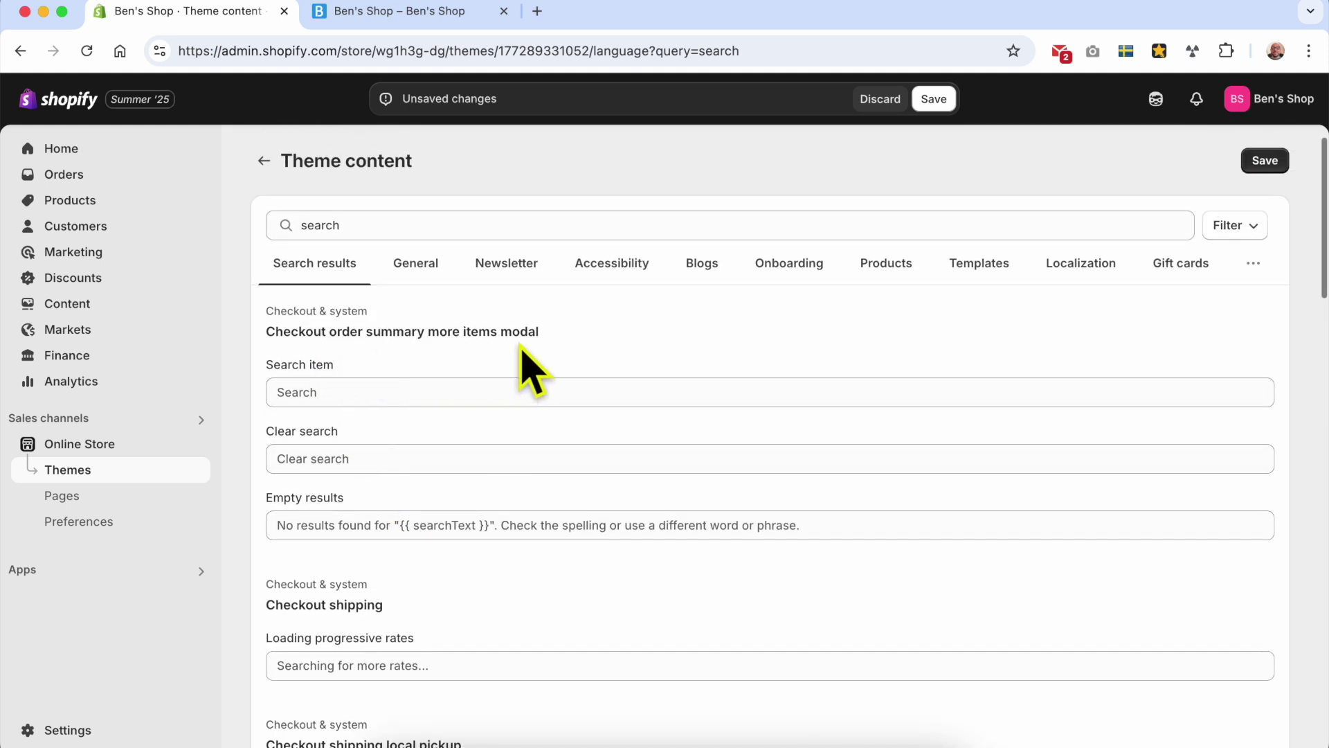
{"action": "scroll", "coordinate": [400, 492], "scroll_direction": "down", "scroll_amount": 7}
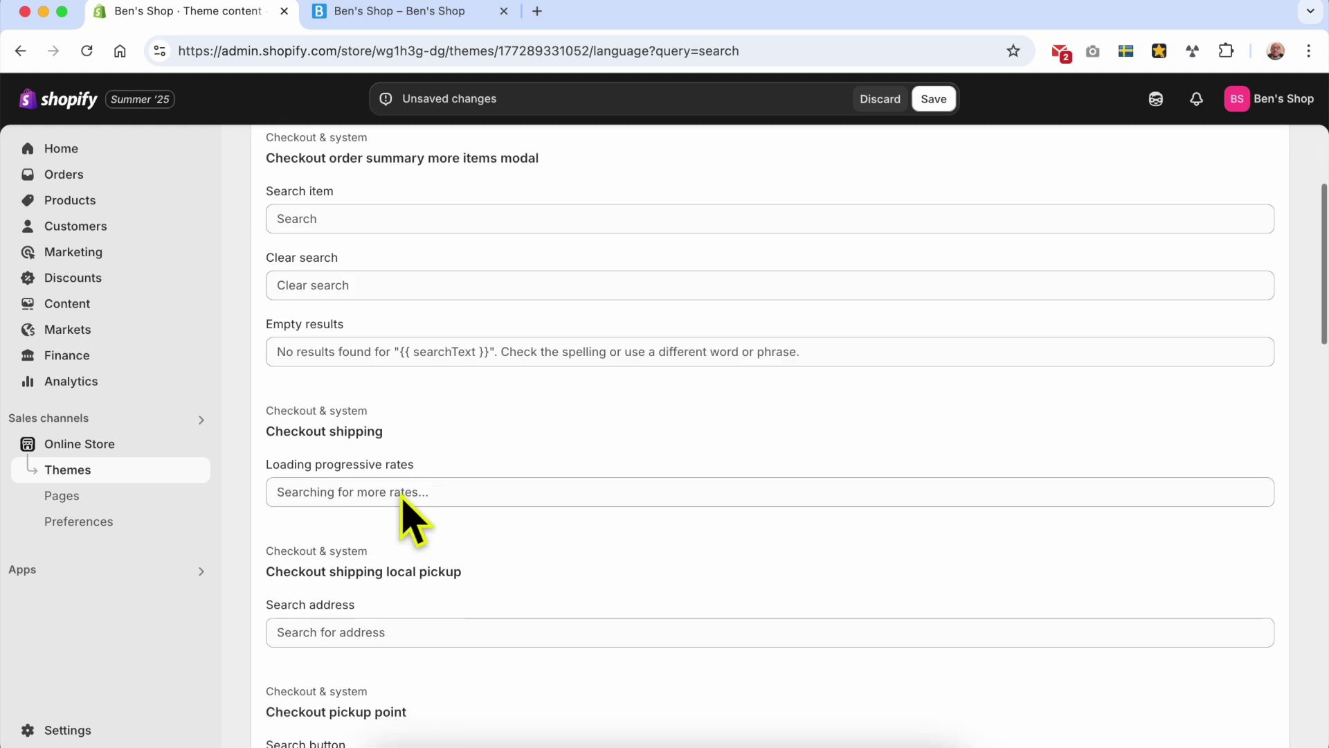
{"action": "scroll", "coordinate": [370, 557], "scroll_direction": "down", "scroll_amount": 10}
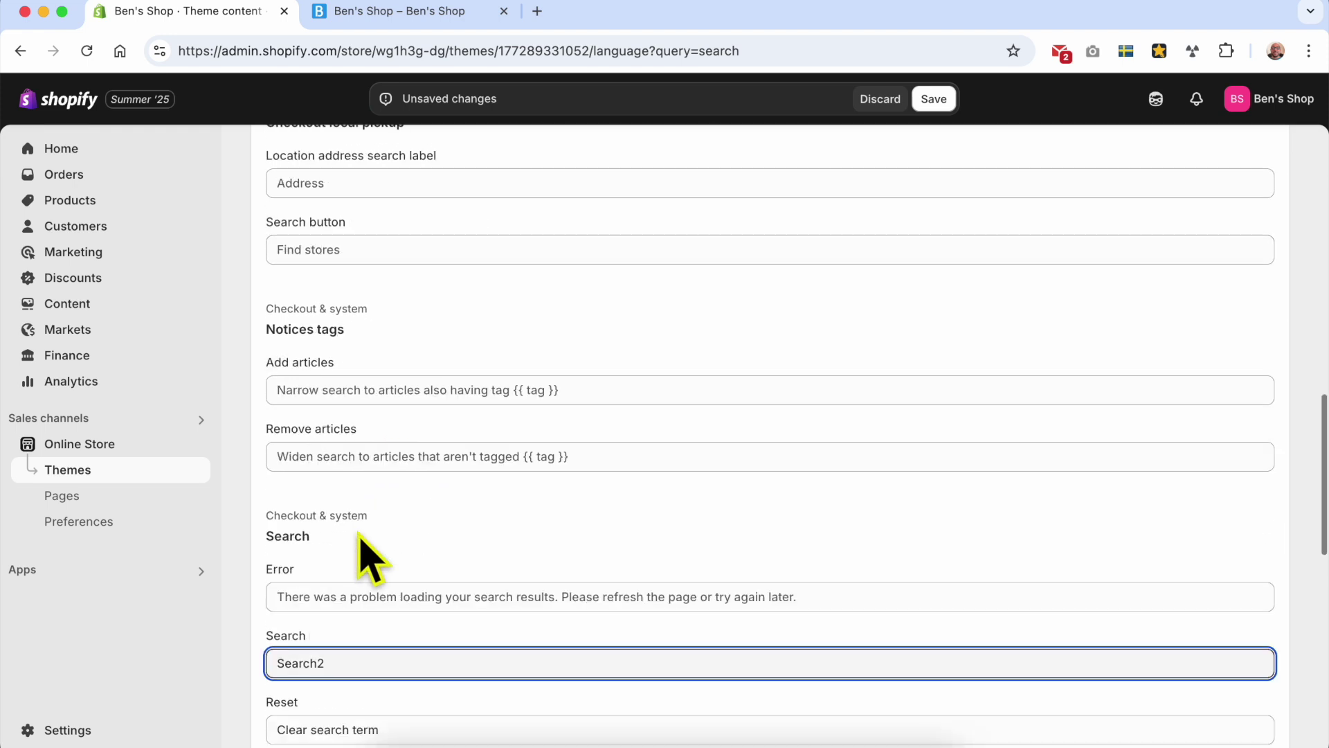
{"action": "scroll", "coordinate": [370, 557], "scroll_direction": "down", "scroll_amount": 12}
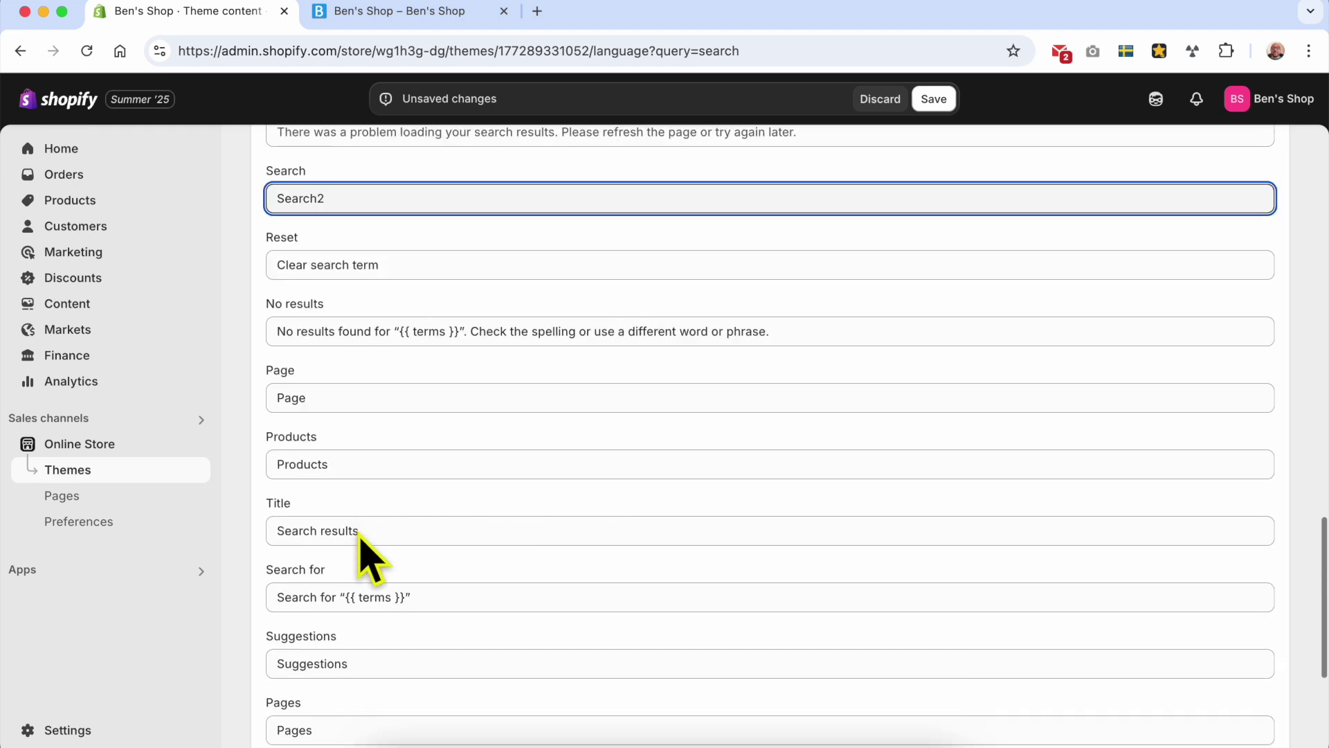
{"action": "scroll", "coordinate": [371, 558], "scroll_direction": "down", "scroll_amount": 15}
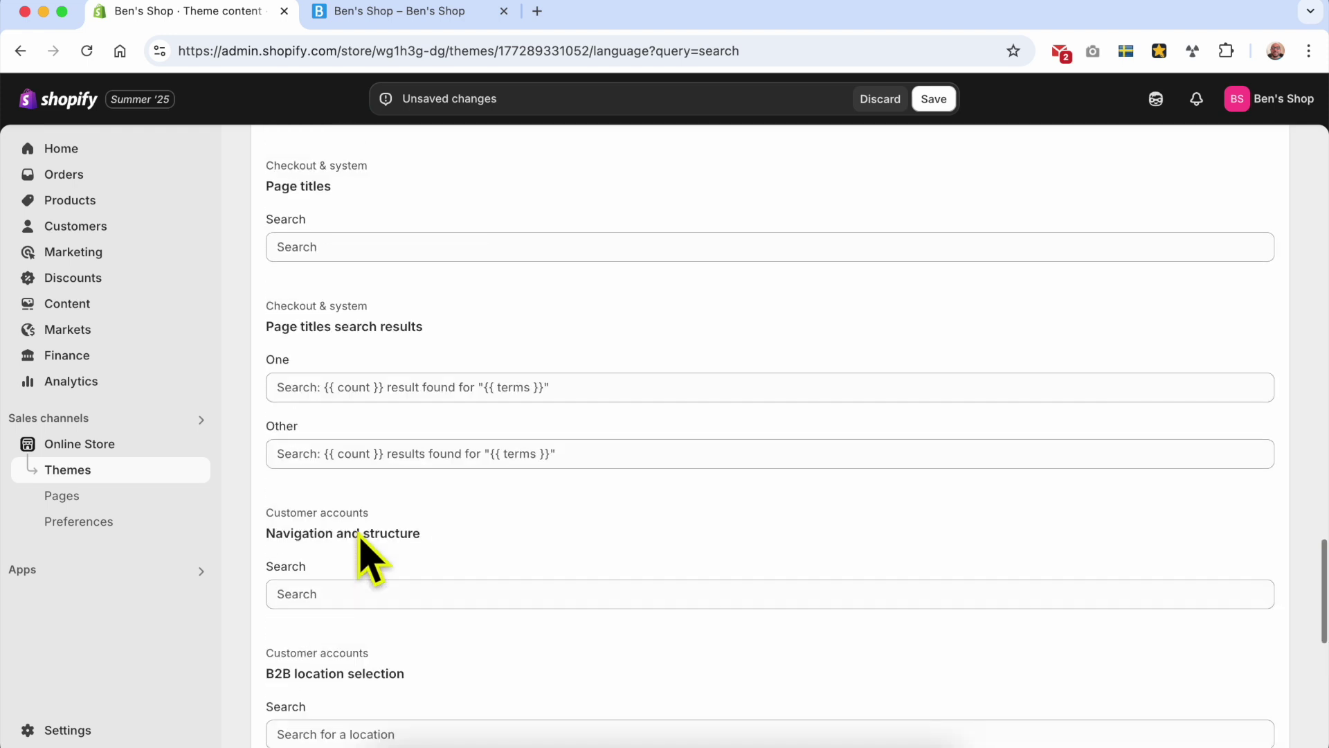
{"action": "scroll", "coordinate": [408, 547], "scroll_direction": "down", "scroll_amount": 5}
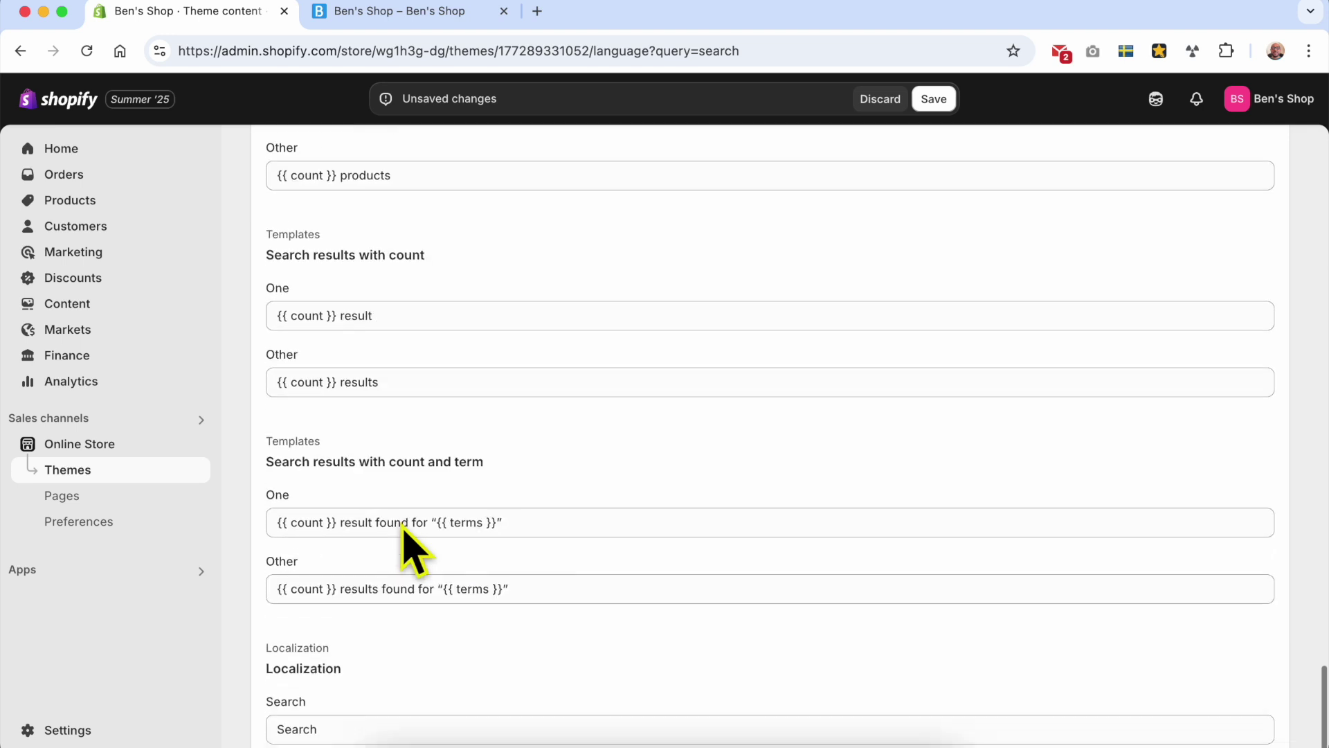
Save the theme content changes and reload the live store's home page
{"action": "left_click", "coordinate": [933, 99]}
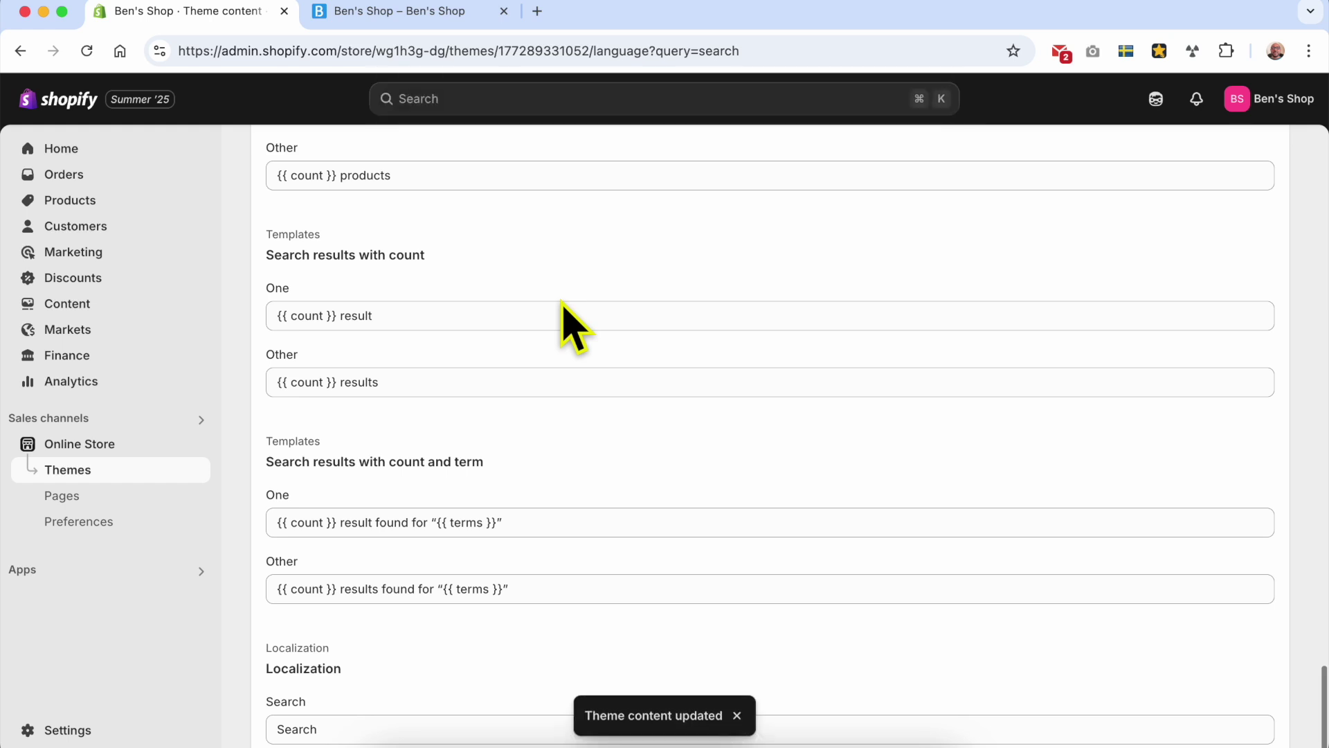
{"action": "left_click", "coordinate": [398, 11]}
{"action": "left_click", "coordinate": [87, 50]}
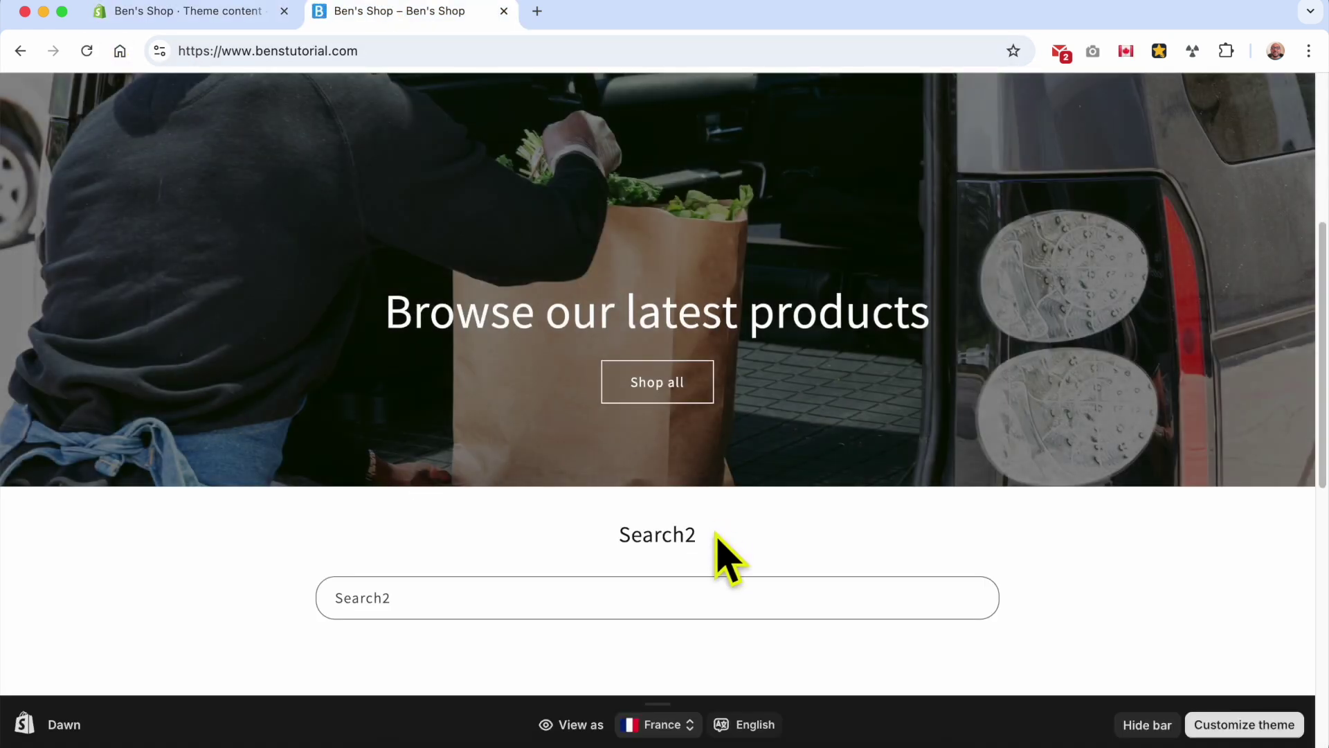
Copy the search section's heading text from the live store's home page
{"action": "left_click_drag", "start_coordinate": [717, 535], "coordinate": [528, 555]}
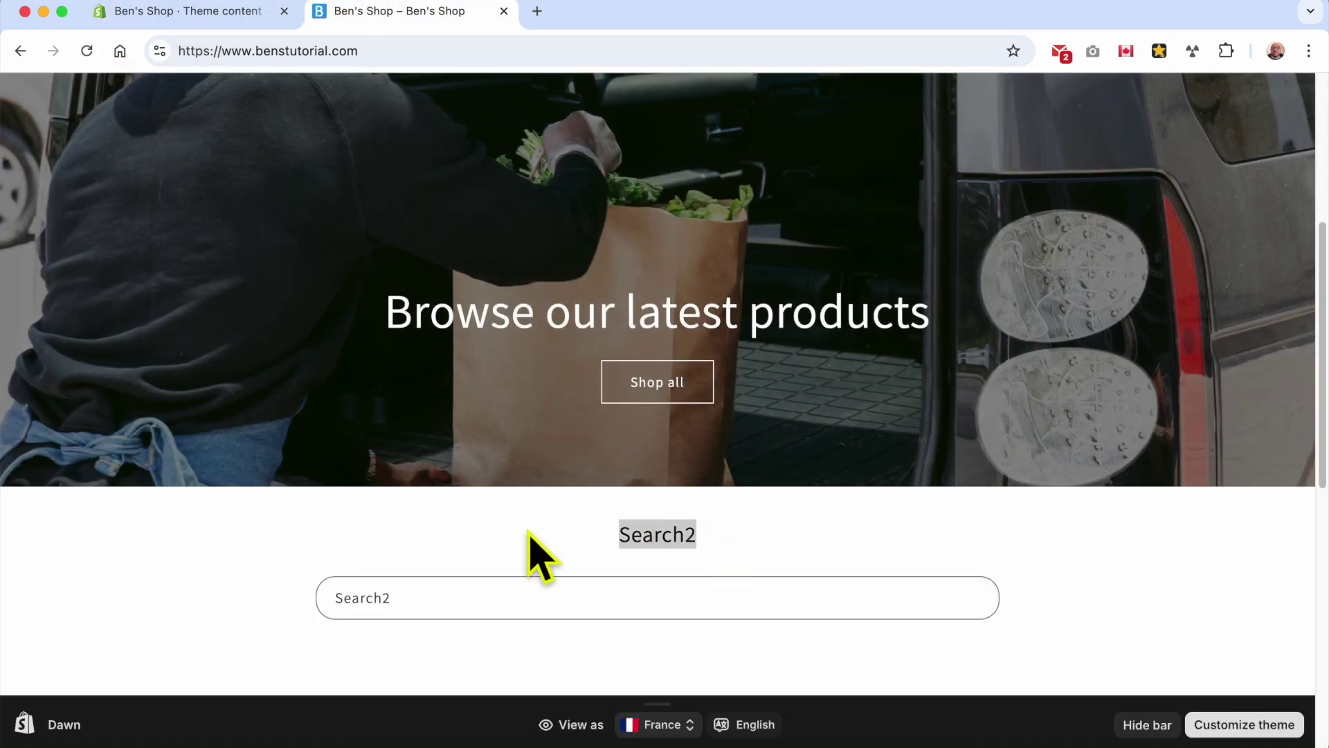
{"action": "right_click", "coordinate": [637, 546]}
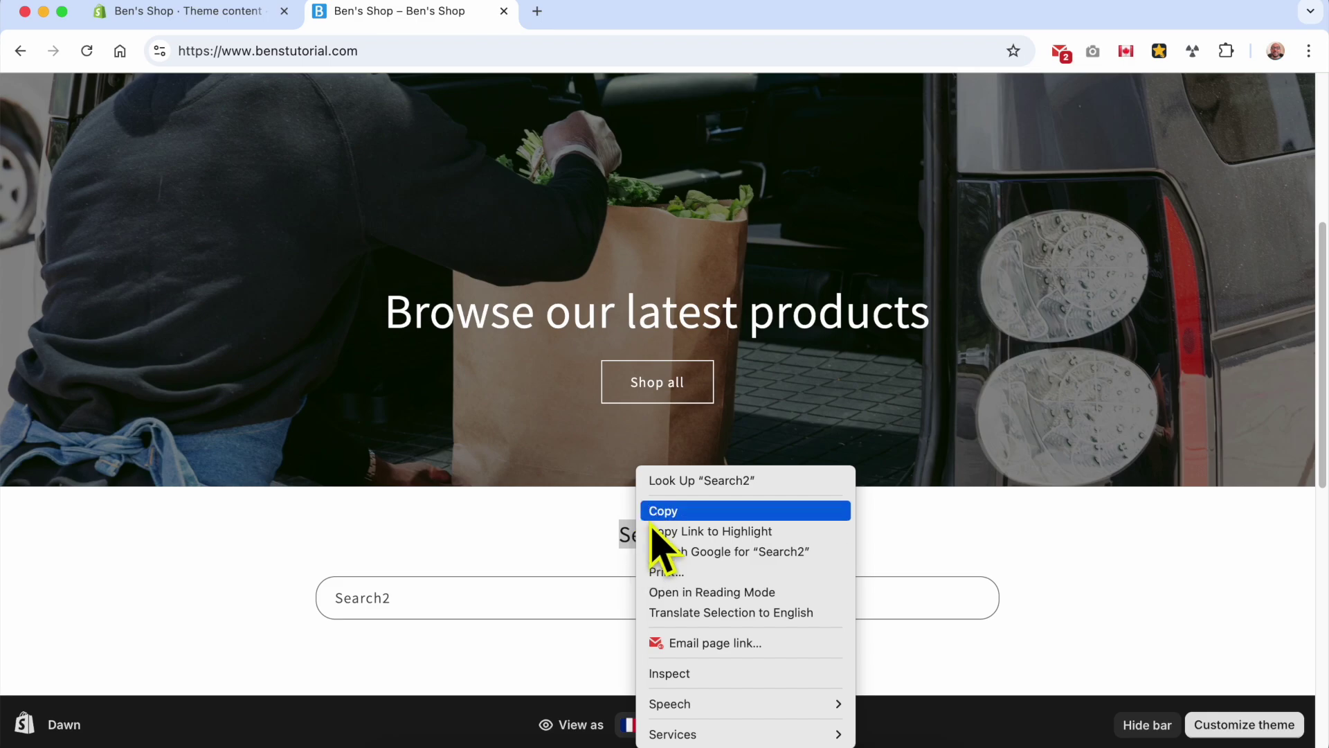
{"action": "left_click", "coordinate": [658, 511]}
Return to the theme content editor and search the page for the text "Search2"
{"action": "left_click", "coordinate": [208, 11]}
{"action": "key", "text": "super+f"}
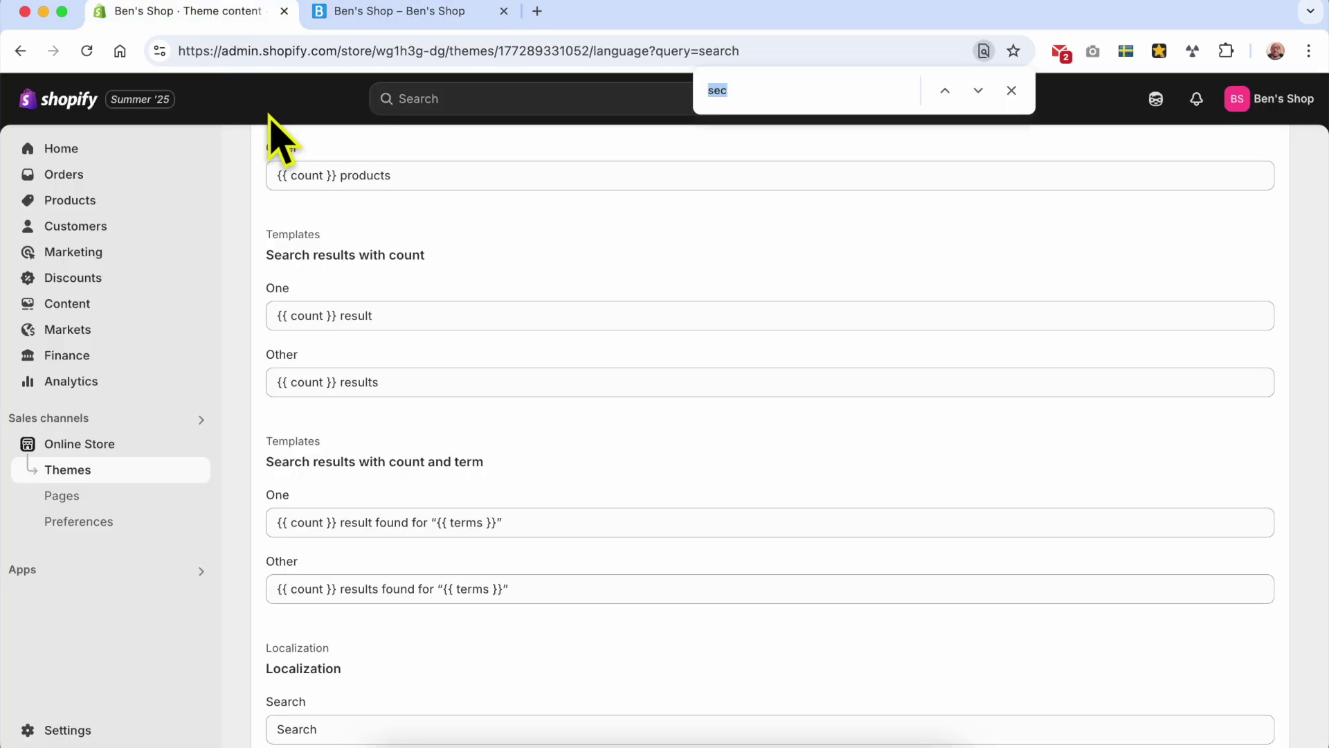
{"action": "scroll", "coordinate": [445, 350], "scroll_direction": "down", "scroll_amount": 10}
{"action": "scroll", "coordinate": [463, 367], "scroll_direction": "up", "scroll_amount": 15}
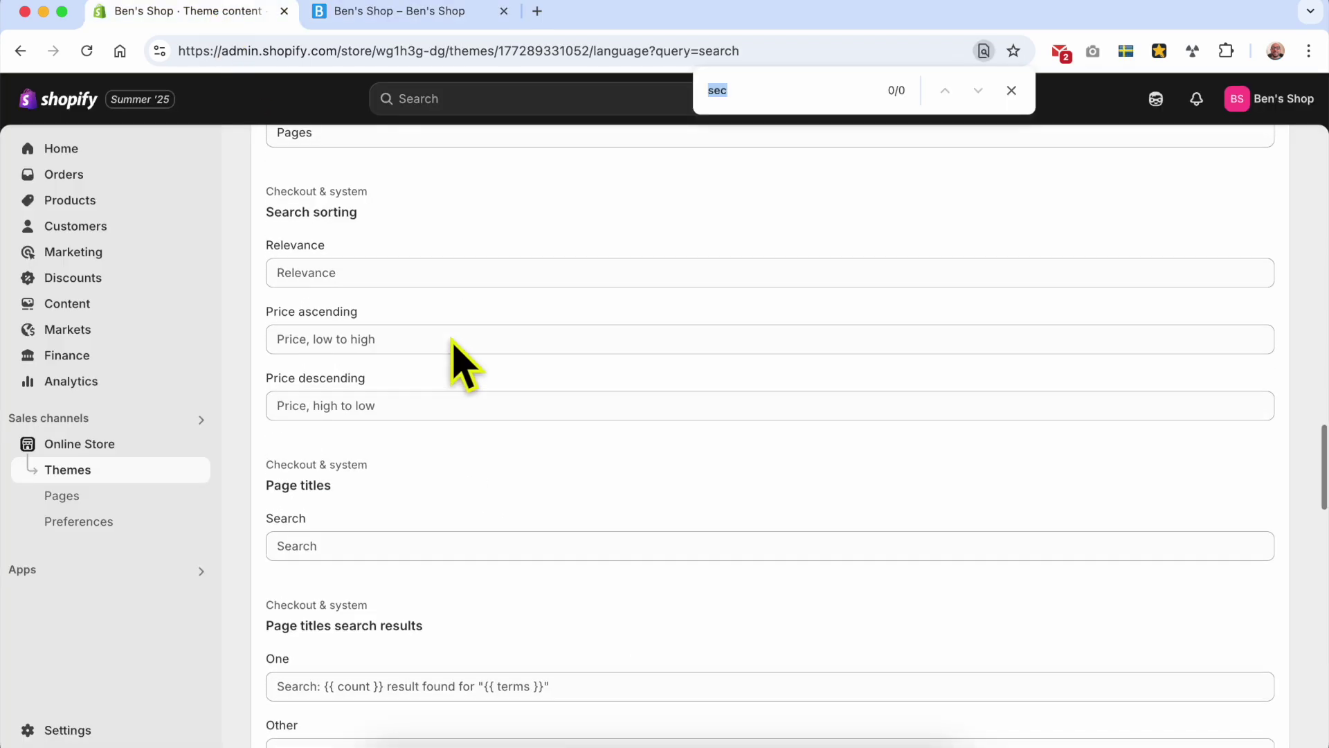
{"action": "scroll", "coordinate": [483, 359], "scroll_direction": "up", "scroll_amount": 8}
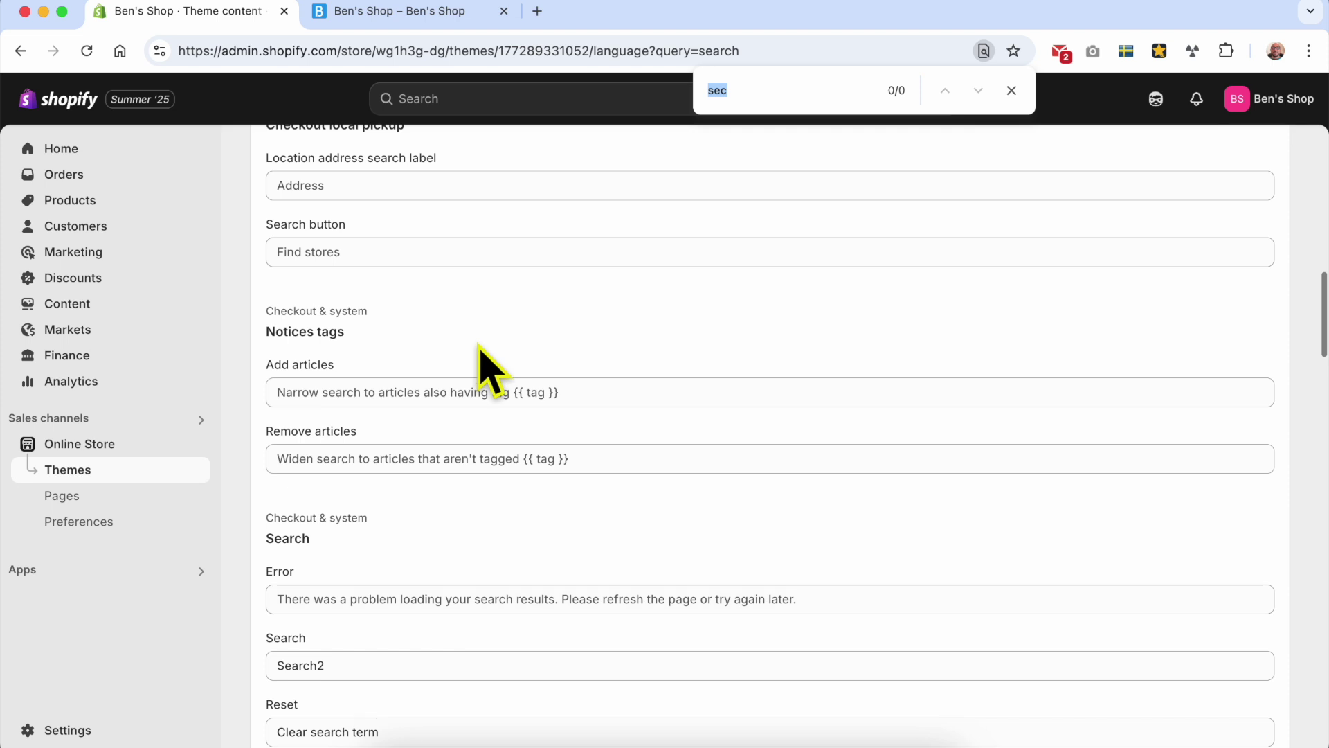
{"action": "left_click", "coordinate": [505, 315]}
{"action": "key", "text": "super+f"}
{"action": "type", "text": "Search2"}
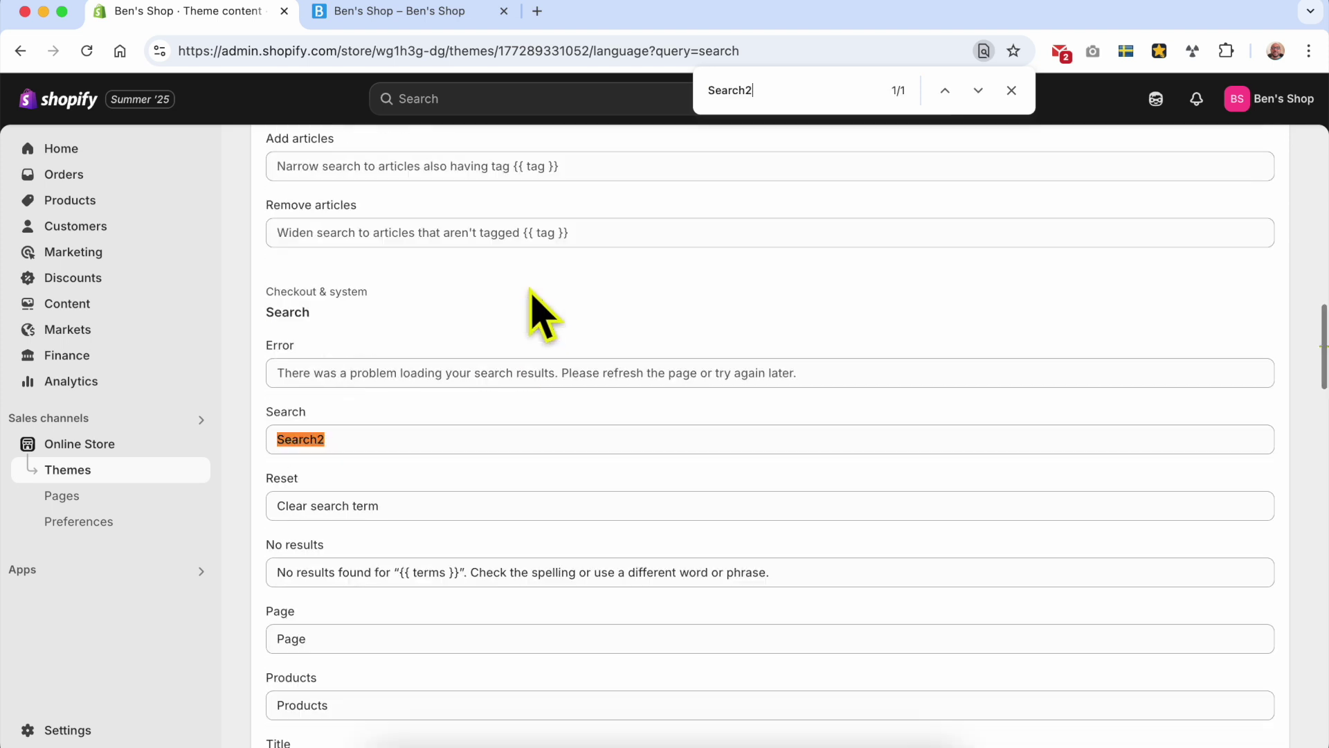
Set the Search text in the Checkout & system Search group to "What you are looking for ?" and save the theme content
{"action": "left_click", "coordinate": [359, 446]}
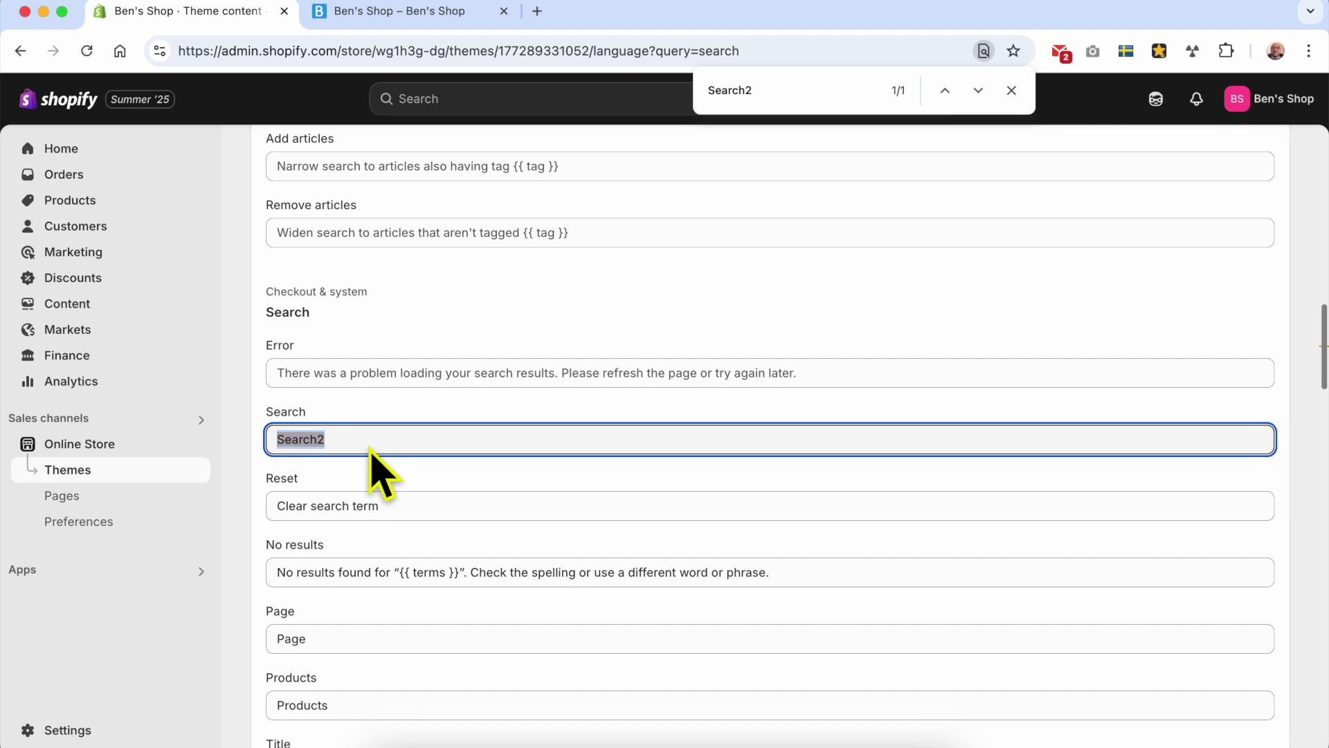
{"action": "type", "text": "What you are looking for ?"}
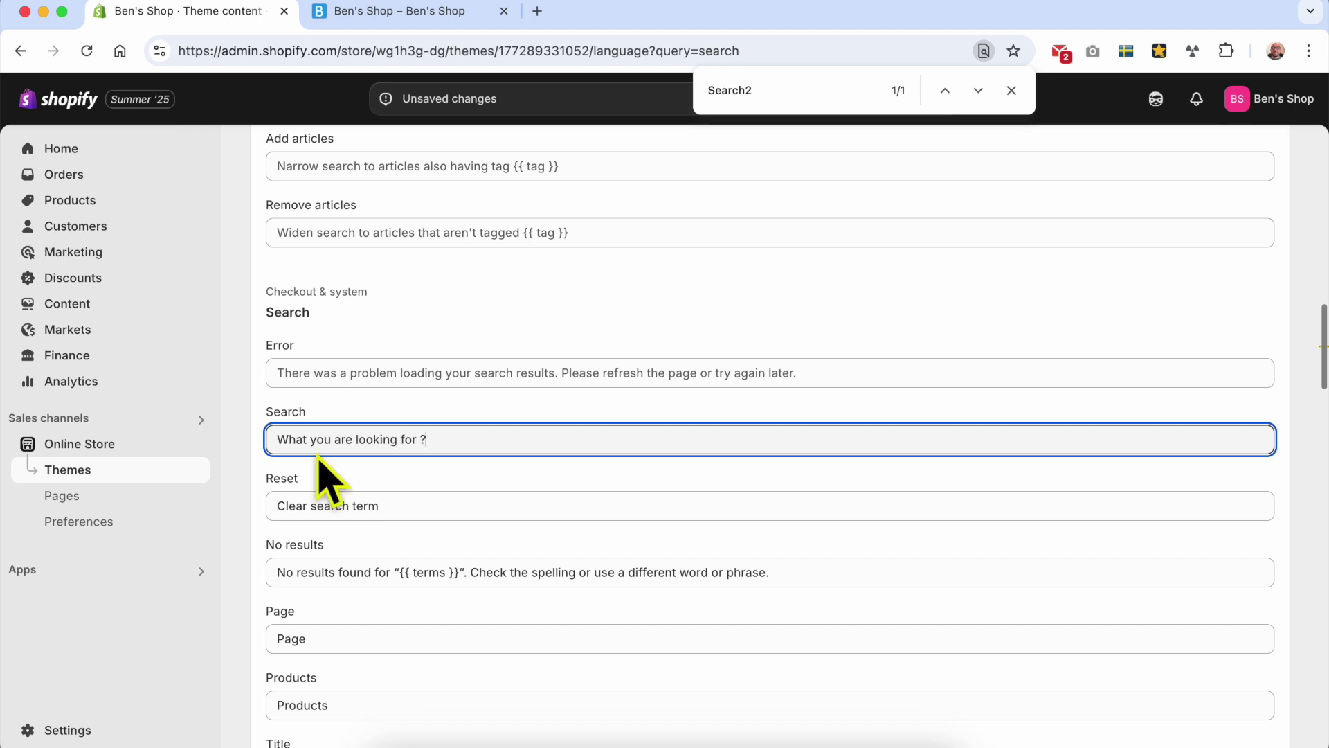
{"action": "left_click", "coordinate": [1011, 90]}
{"action": "left_click", "coordinate": [948, 102]}
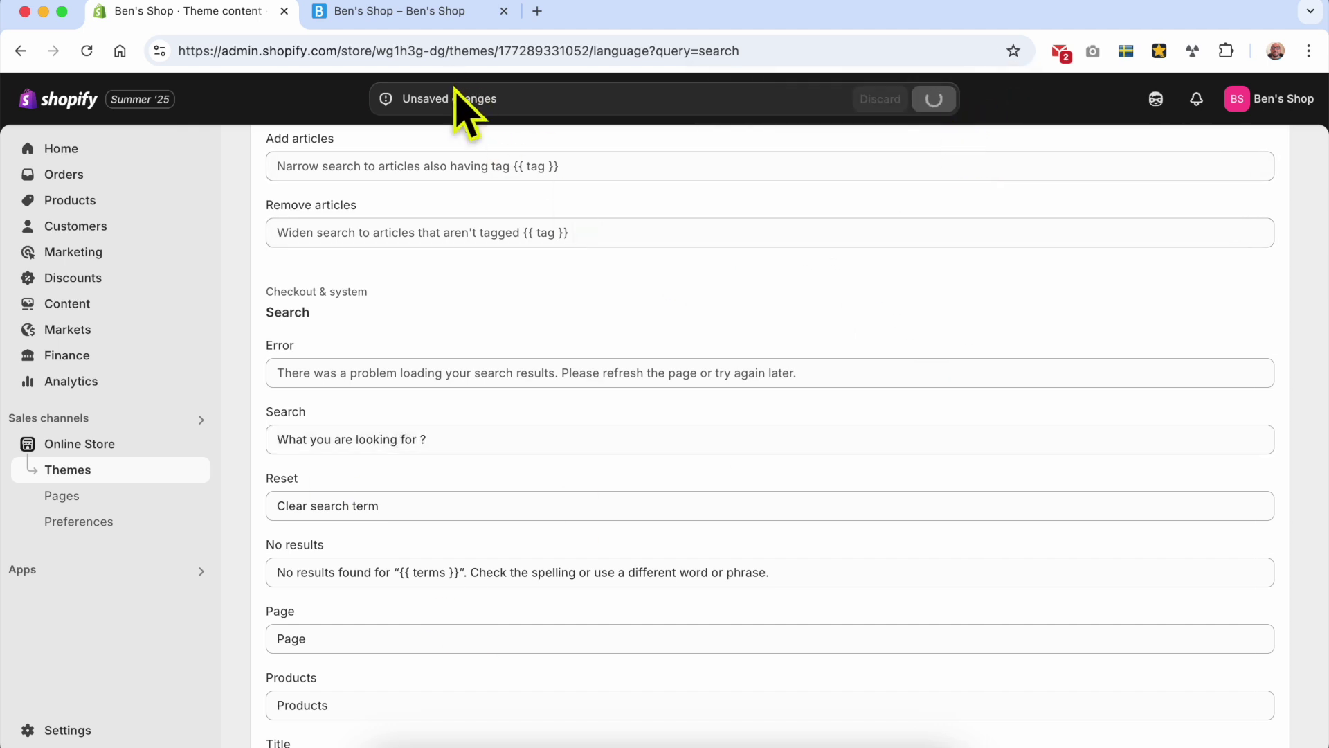
Reload the live store's home page and check the search section's heading and search bar text
{"action": "left_click", "coordinate": [387, 11]}
{"action": "left_click", "coordinate": [86, 52]}
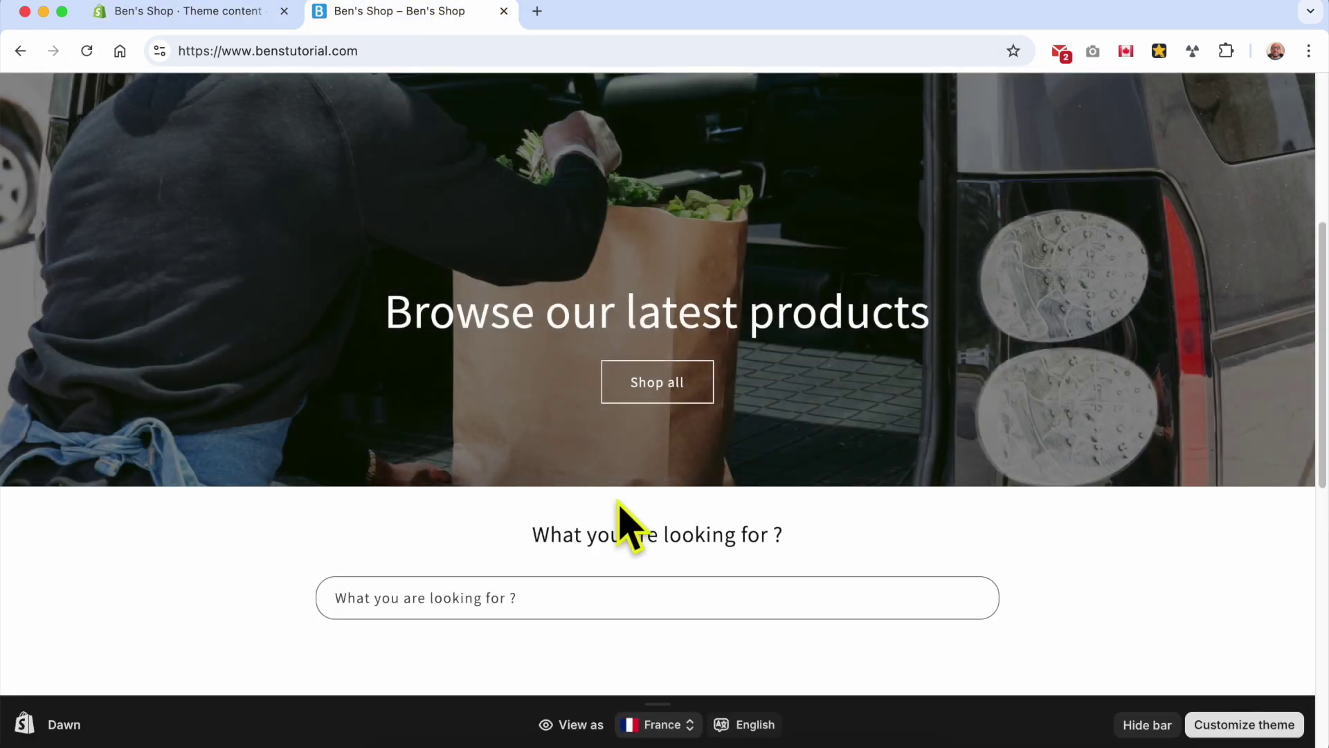
{"action": "scroll", "coordinate": [844, 550], "scroll_direction": "down", "scroll_amount": 3}
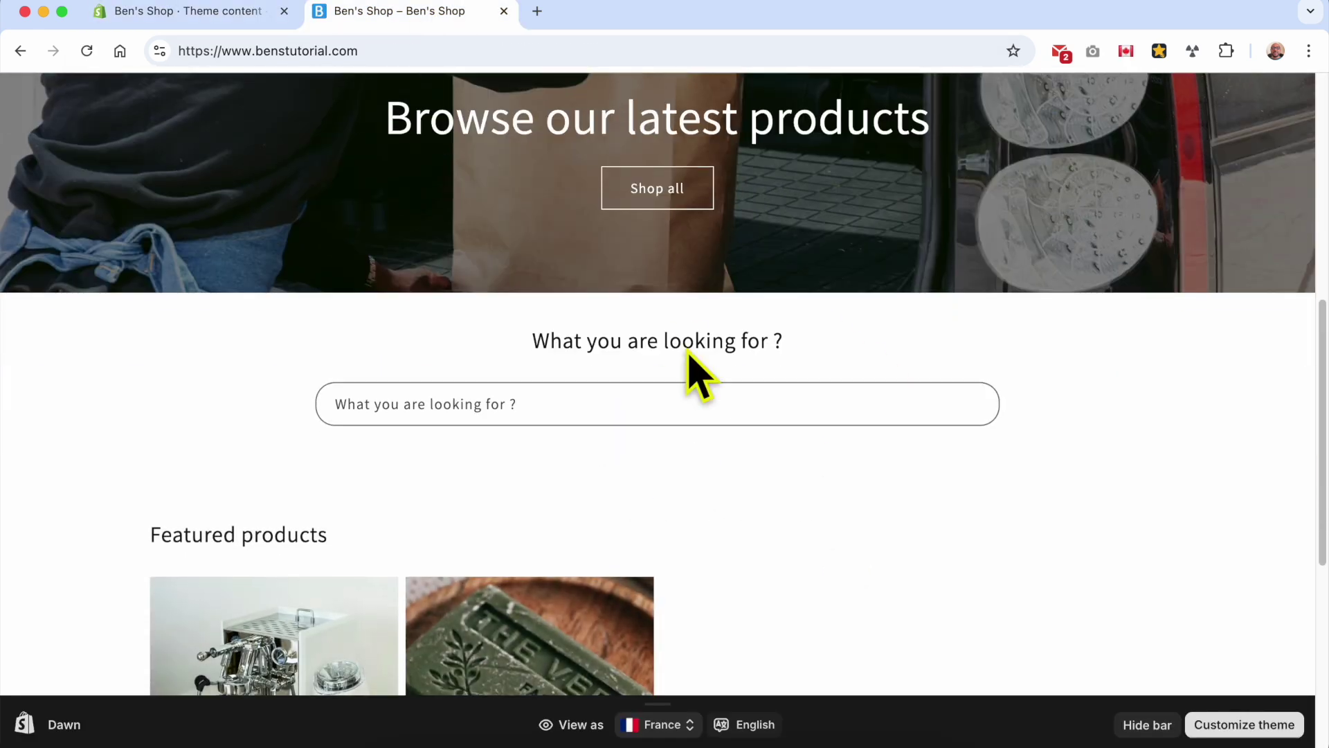